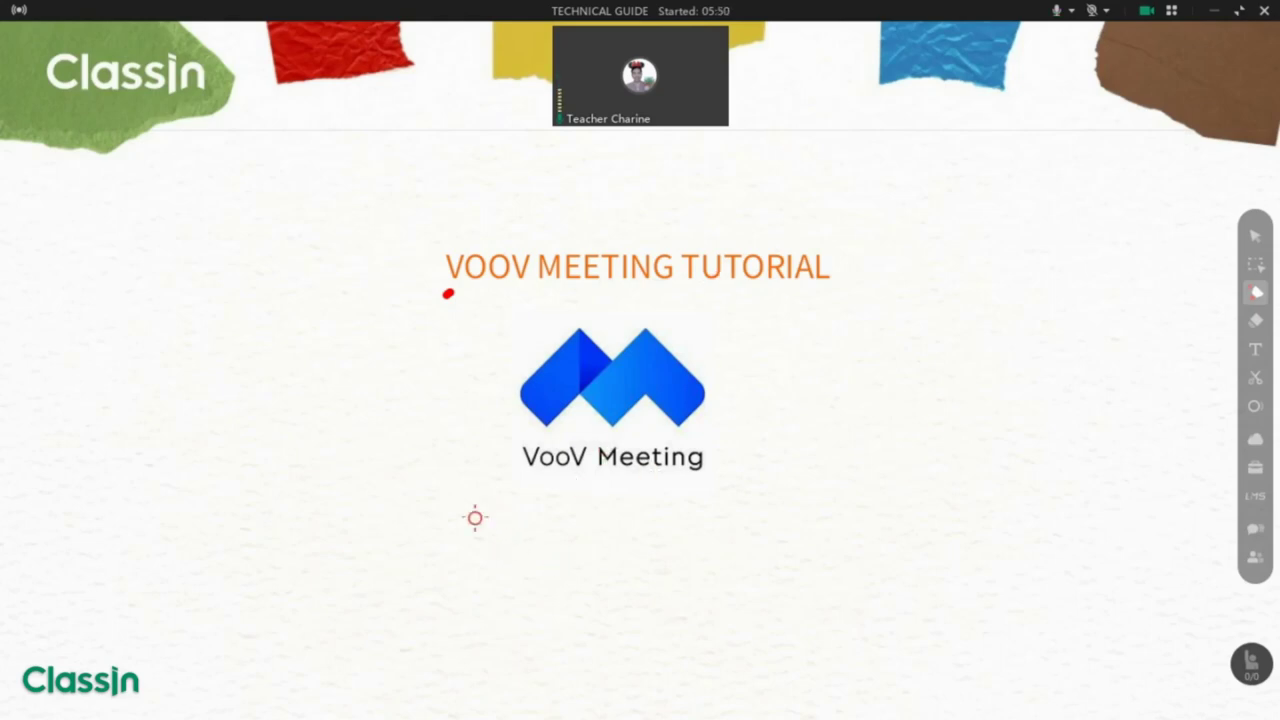
Underline the VooV Meeting logo and circle it in red with the pen
{"action": "left_click_drag", "start_coordinate": [451, 510], "coordinate": [817, 510]}
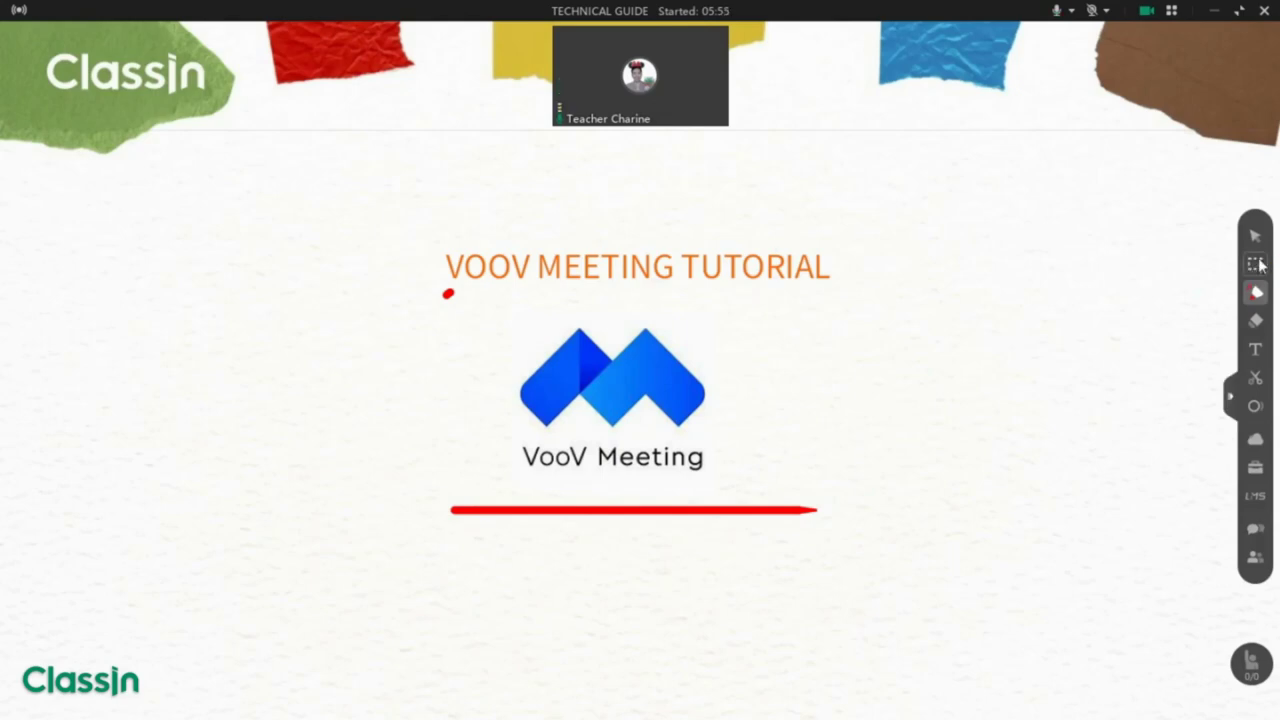
{"action": "left_click", "coordinate": [1256, 292]}
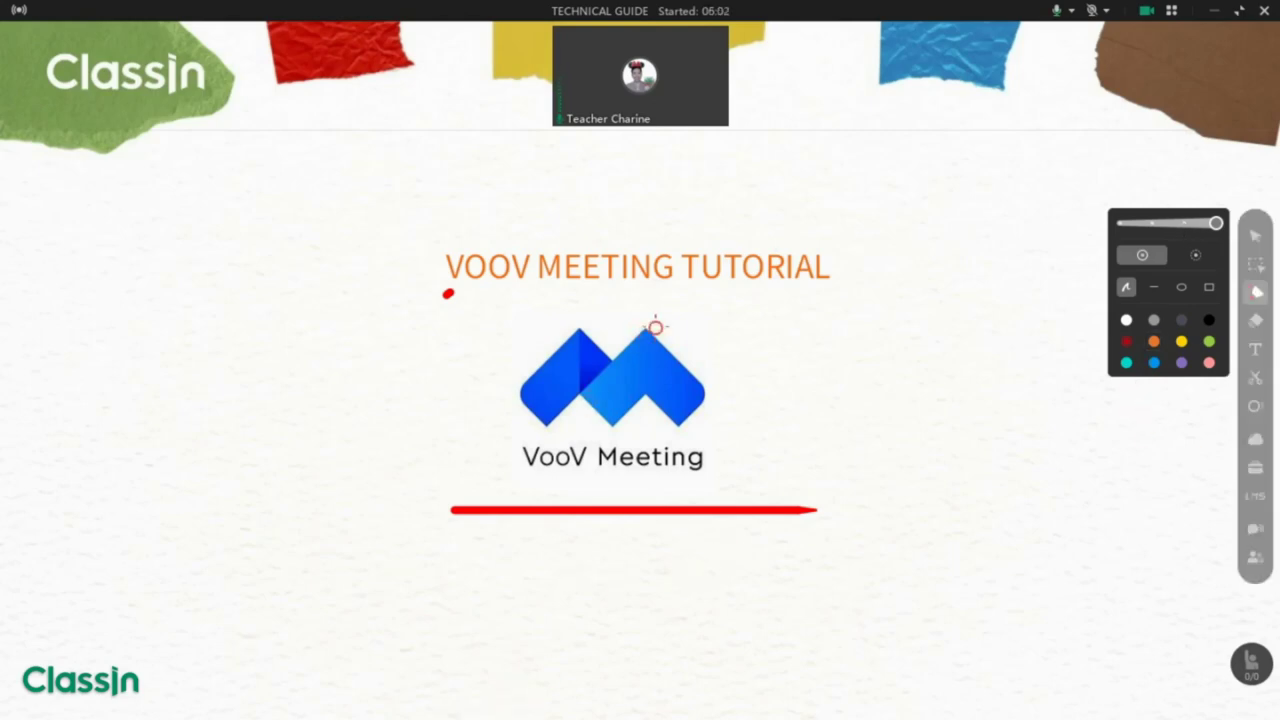
{"action": "mouse_move", "coordinate": [655, 327]}
{"action": "left_mouse_down"}
{"action": "mouse_move", "coordinate": [509, 311]}
{"action": "mouse_move", "coordinate": [674, 514]}
{"action": "mouse_move", "coordinate": [657, 311]}
{"action": "left_mouse_up"}
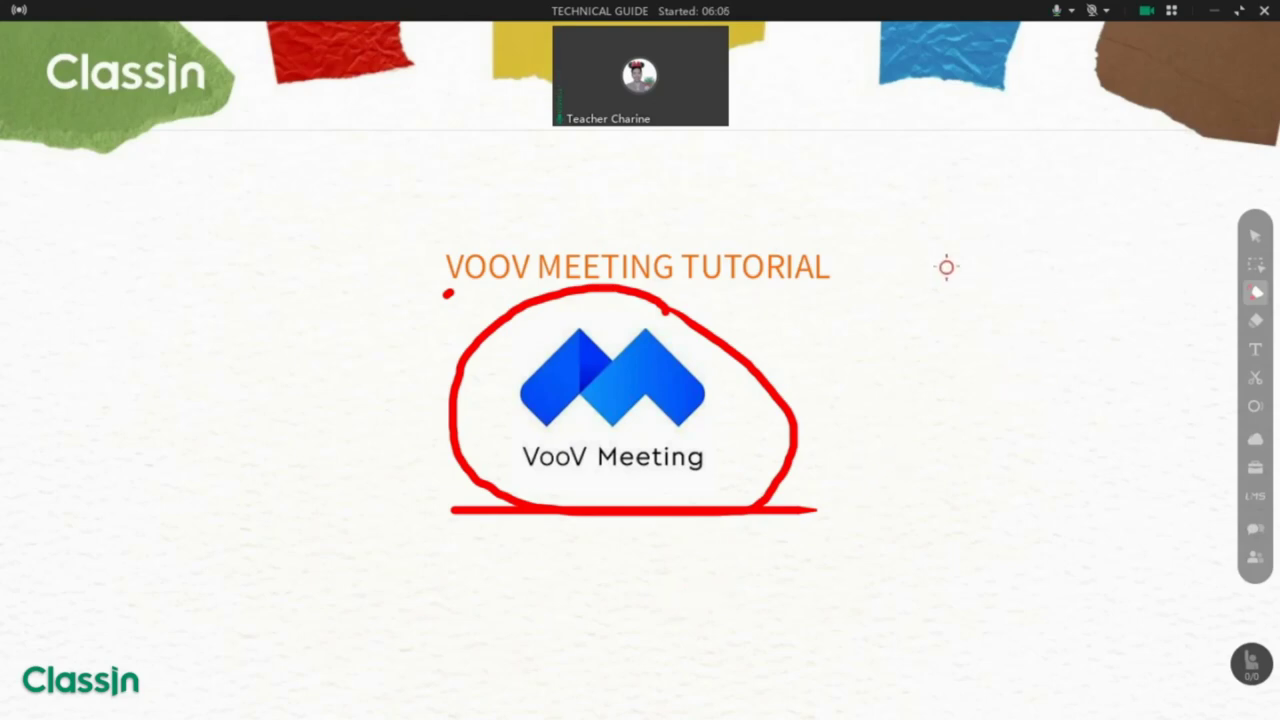
Start Desktop Sharing from the Toolbox with Share Audio kept on
{"action": "left_click", "coordinate": [1255, 467]}
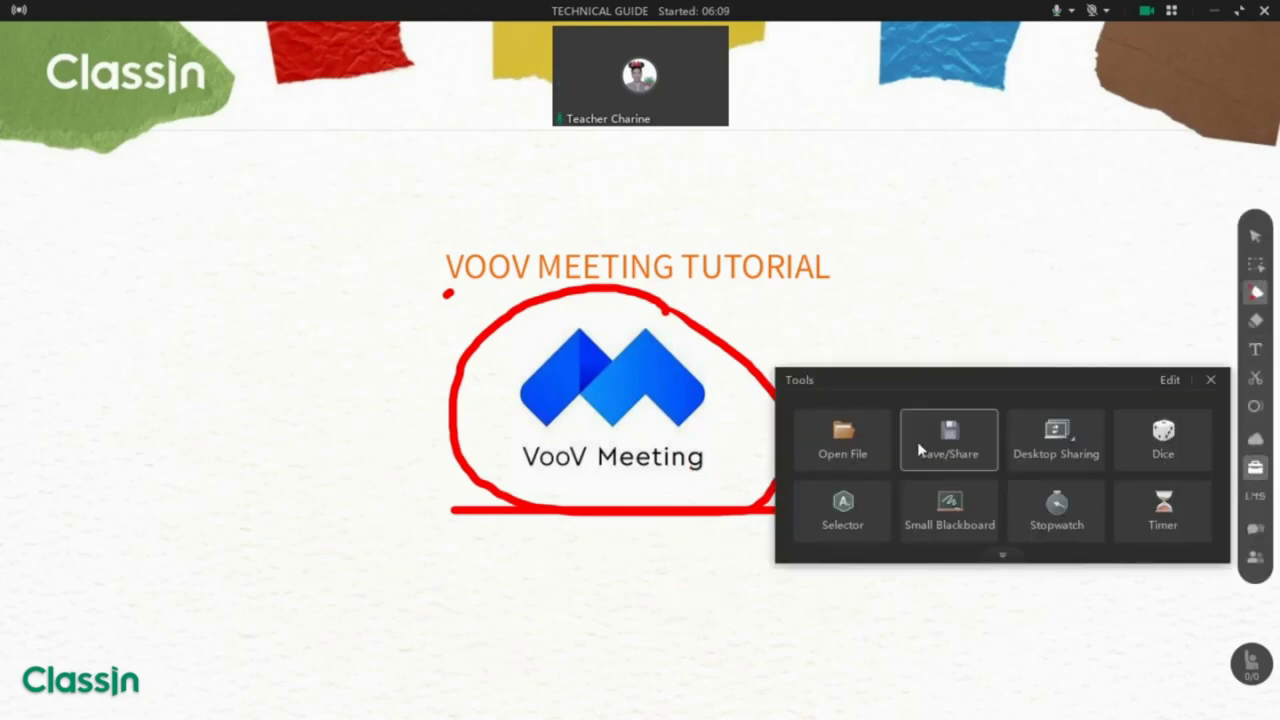
{"action": "left_click", "coordinate": [1057, 438]}
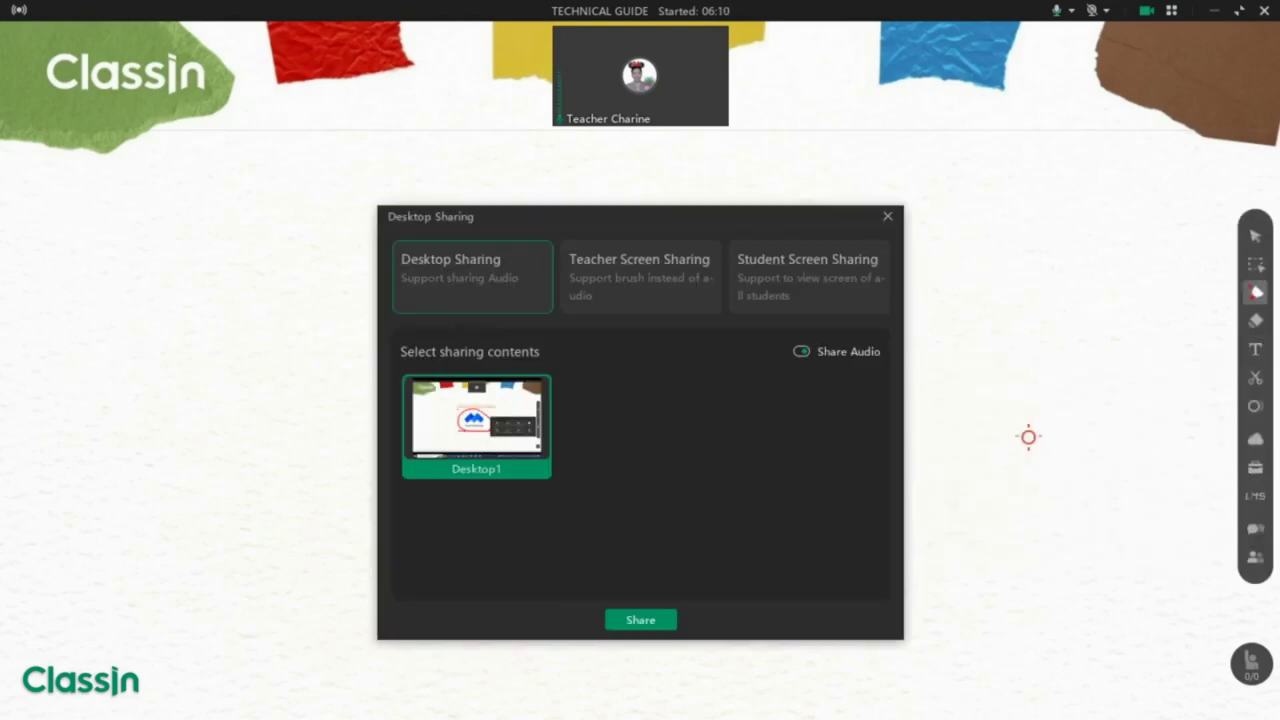
{"action": "left_click", "coordinate": [660, 622]}
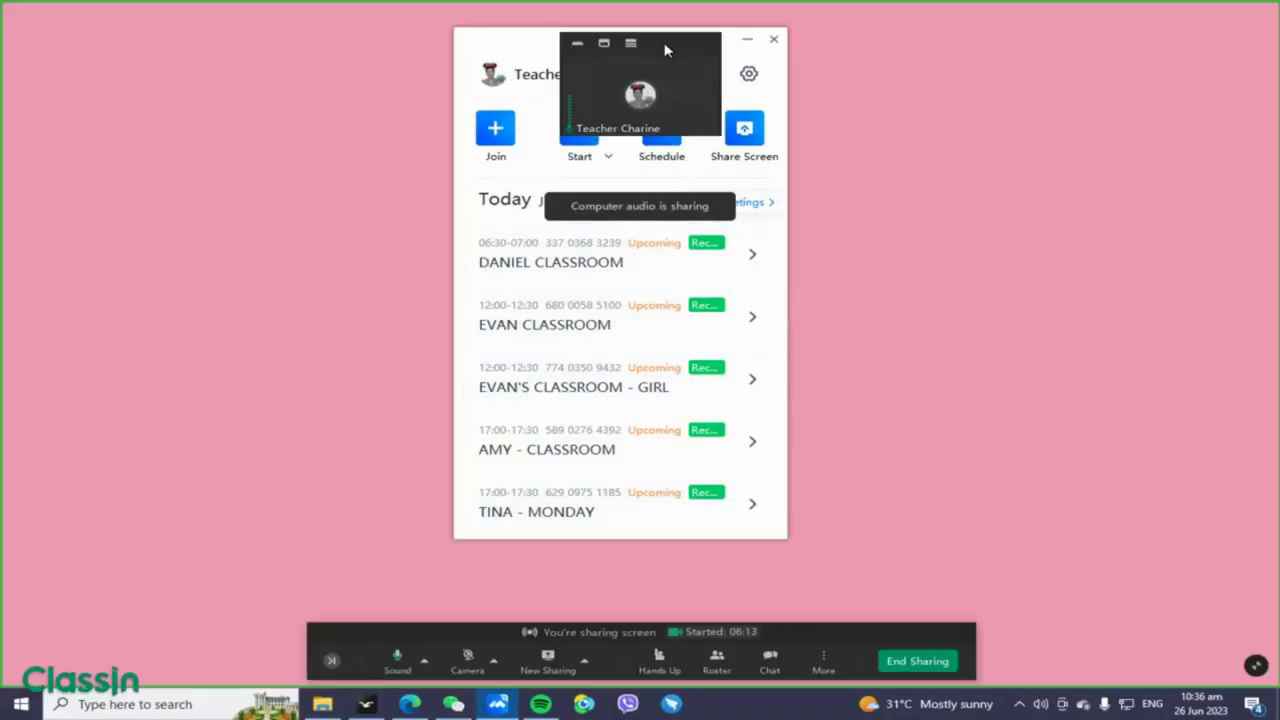
Drag the floating self-video window to the top-right corner of the screen
{"action": "left_click_drag", "start_coordinate": [666, 45], "coordinate": [990, 45]}
{"action": "mouse_move", "coordinate": [677, 45]}
{"action": "left_mouse_down"}
{"action": "mouse_move", "coordinate": [703, 40]}
{"action": "mouse_move", "coordinate": [680, 43]}
{"action": "left_mouse_up"}
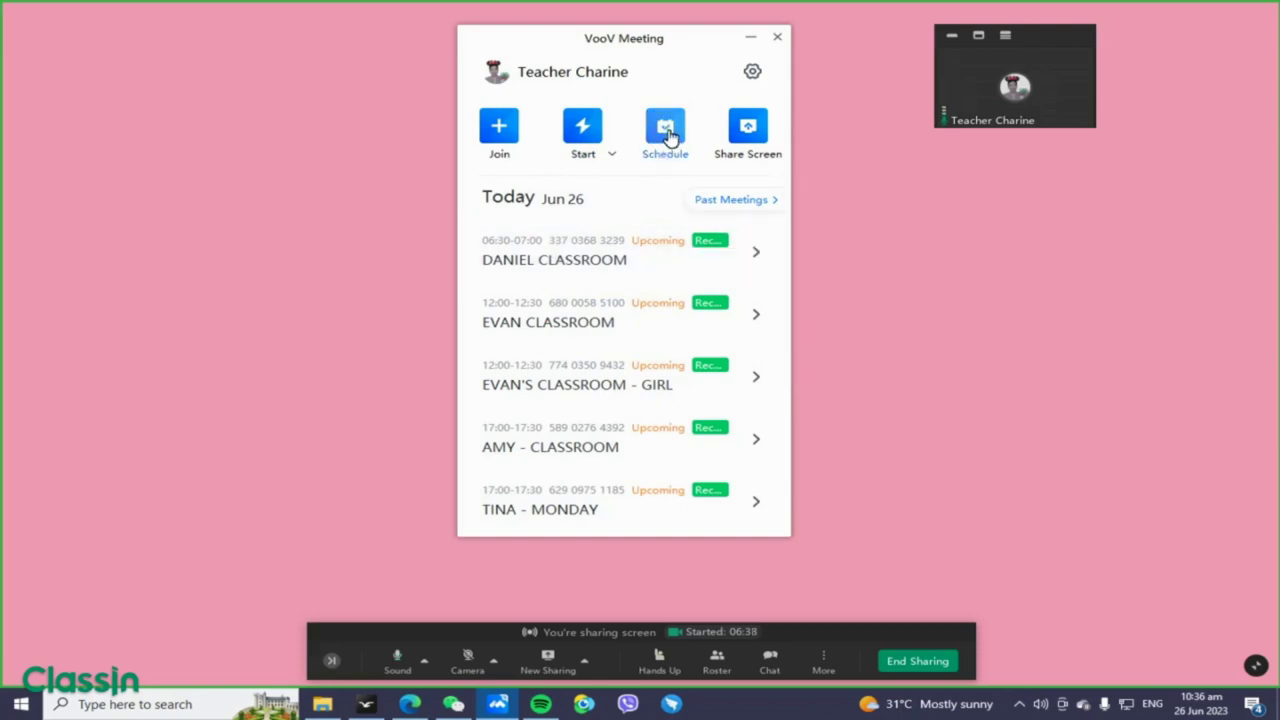
Open the Schedule Meeting form and move it to the left side of the screen
{"action": "left_click", "coordinate": [499, 130]}
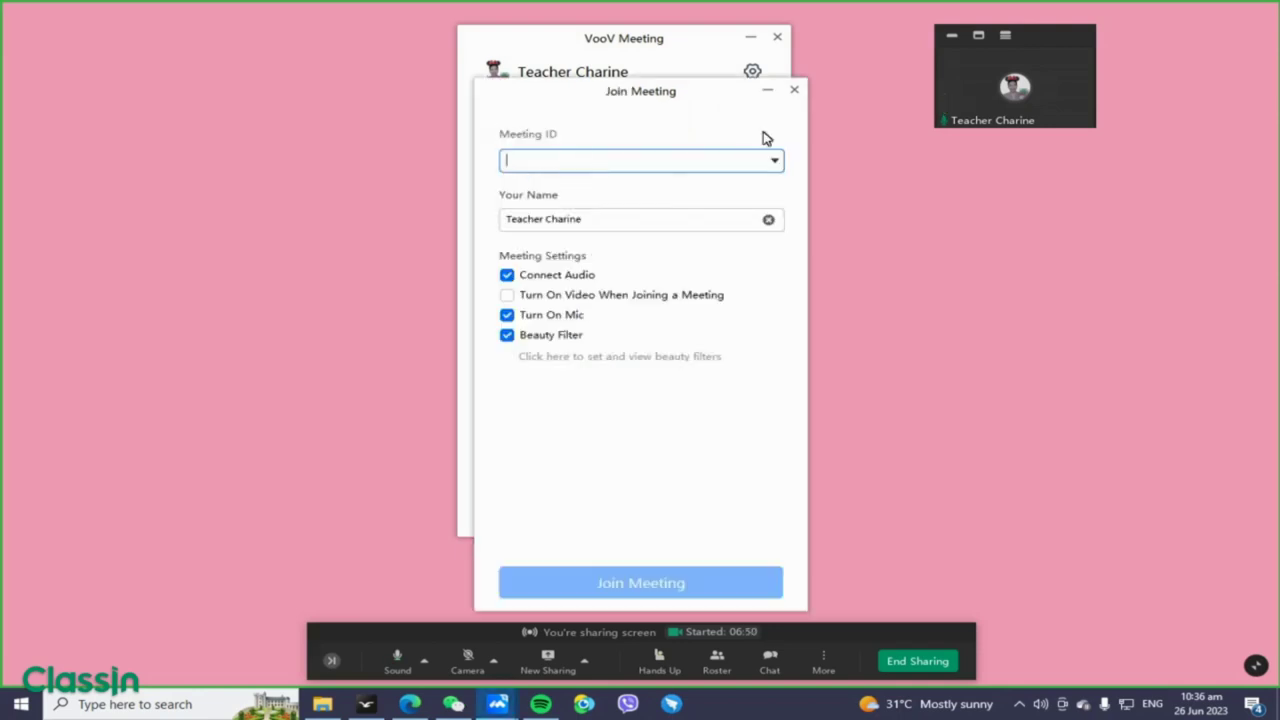
{"action": "left_click", "coordinate": [794, 90]}
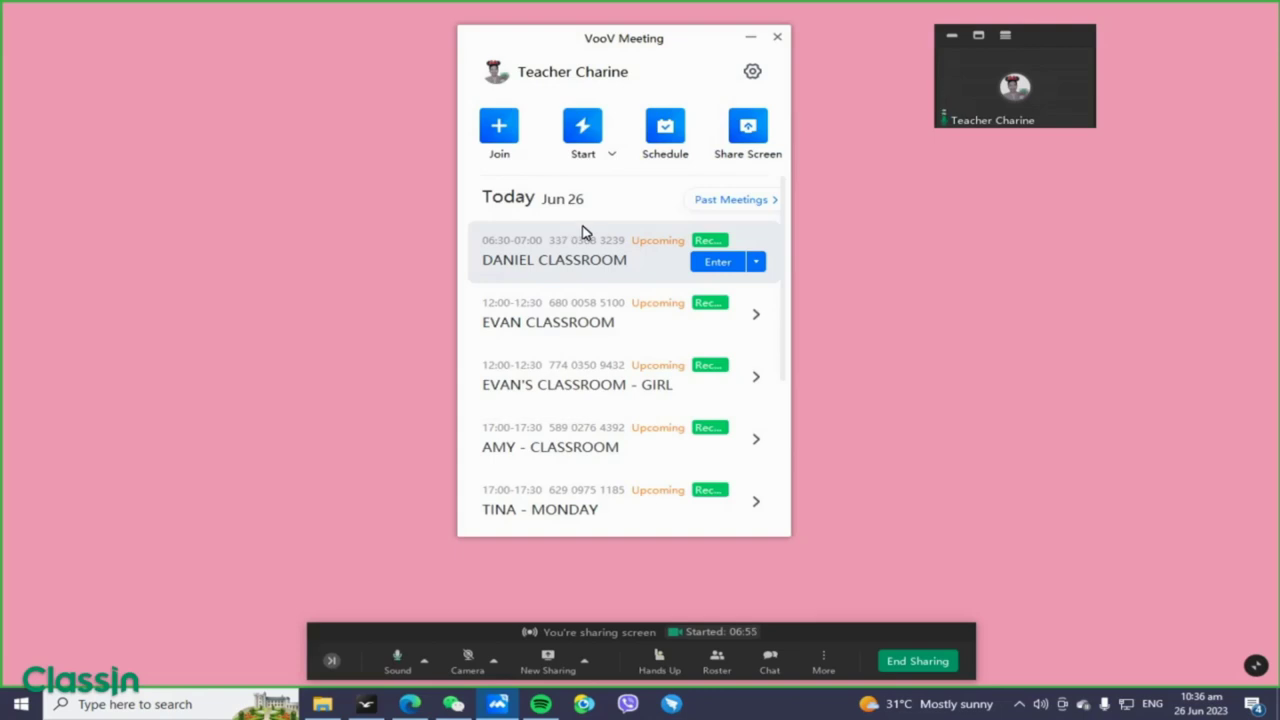
{"action": "left_click", "coordinate": [665, 127]}
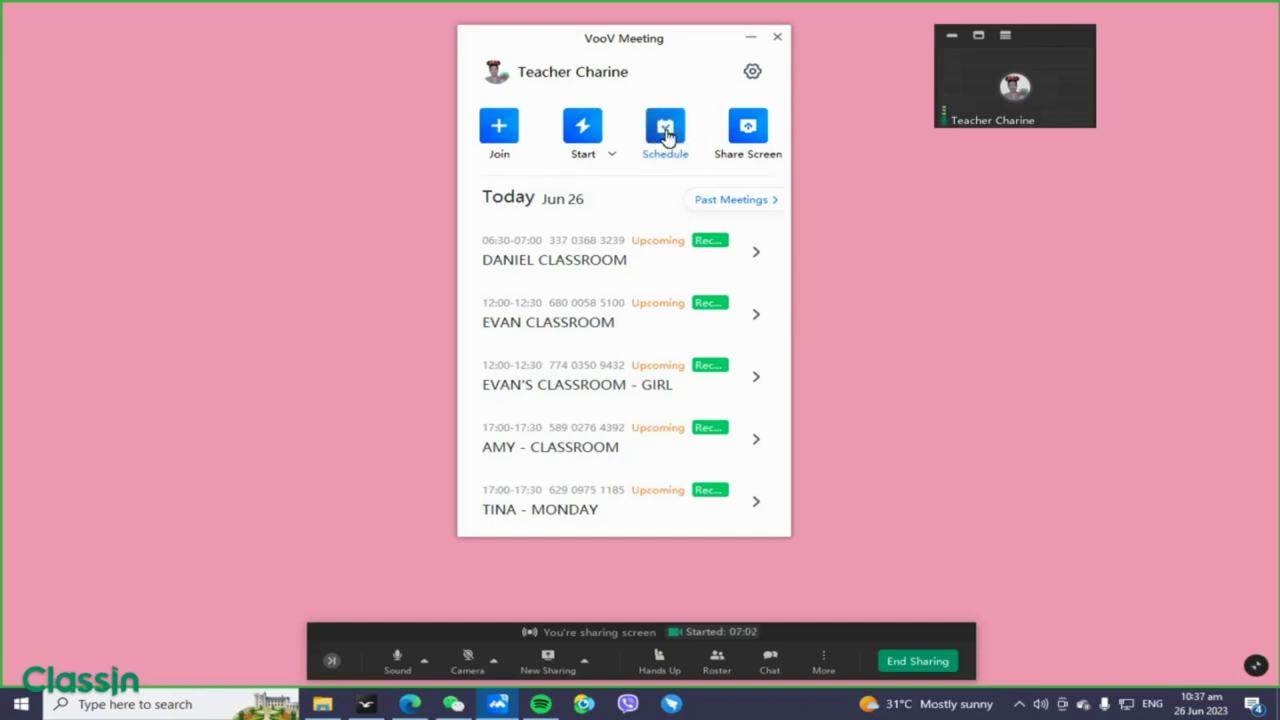
{"action": "left_click_drag", "start_coordinate": [694, 91], "coordinate": [320, 37]}
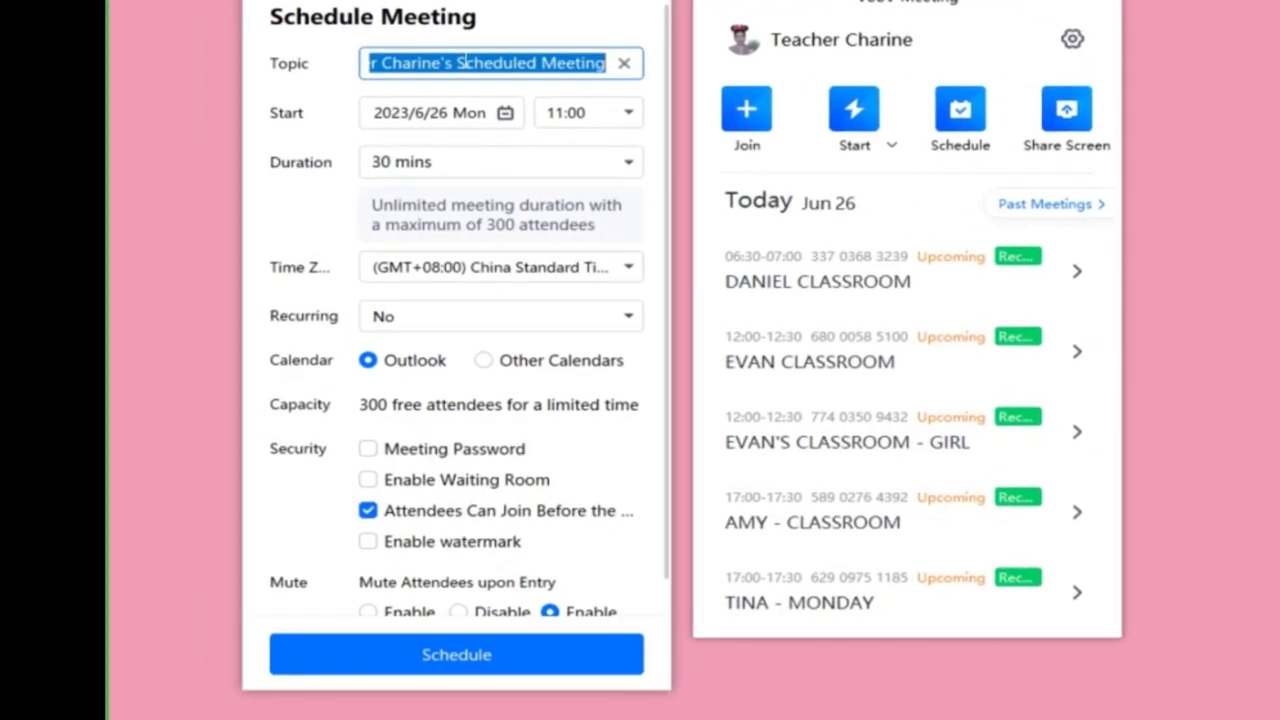
Replace the default topic with "Ava's Classroom" and open the start-date calendar
{"action": "left_click", "coordinate": [624, 64]}
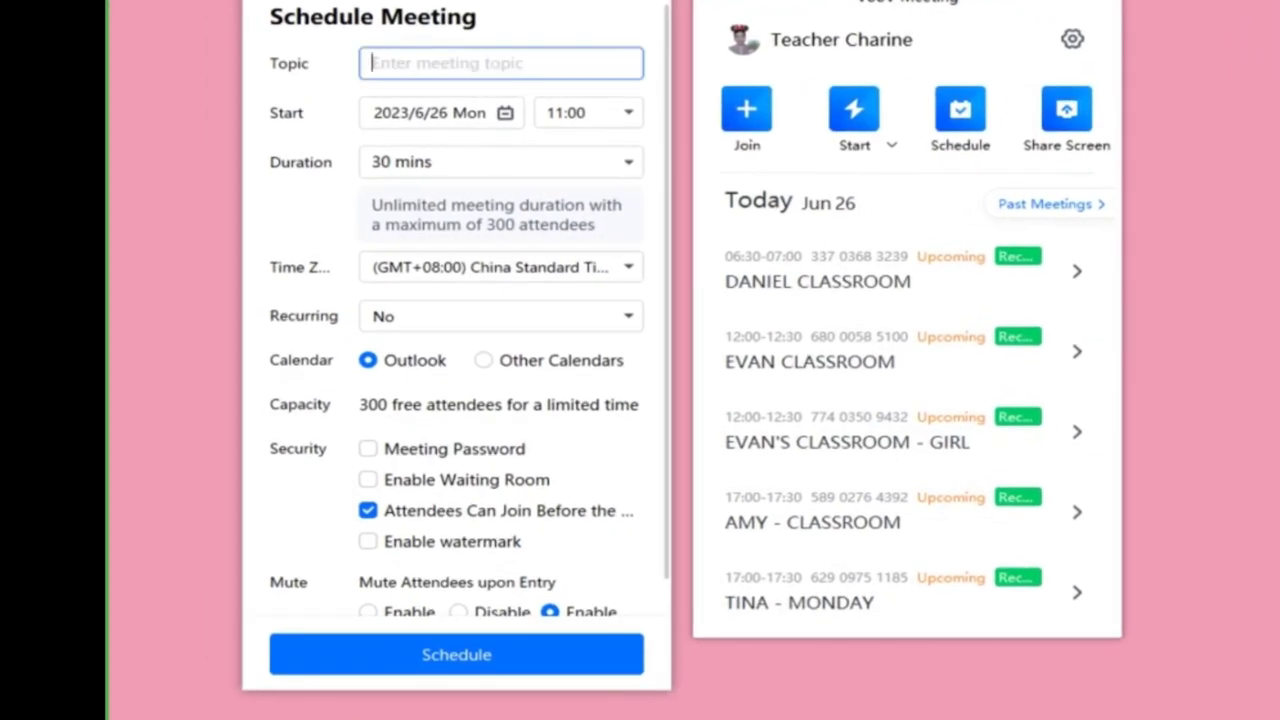
{"action": "type", "text": "av"}
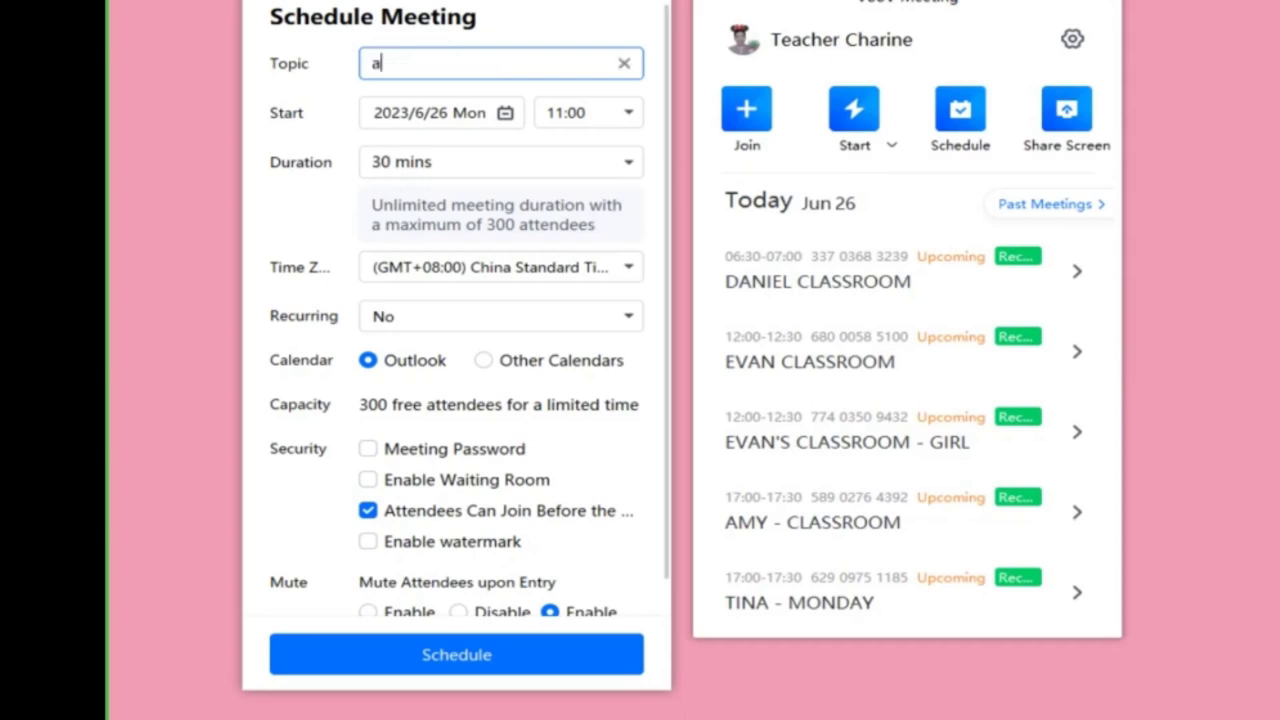
{"action": "key", "text": "BackSpace"}
{"action": "type", "text": "Ava's Classroom"}
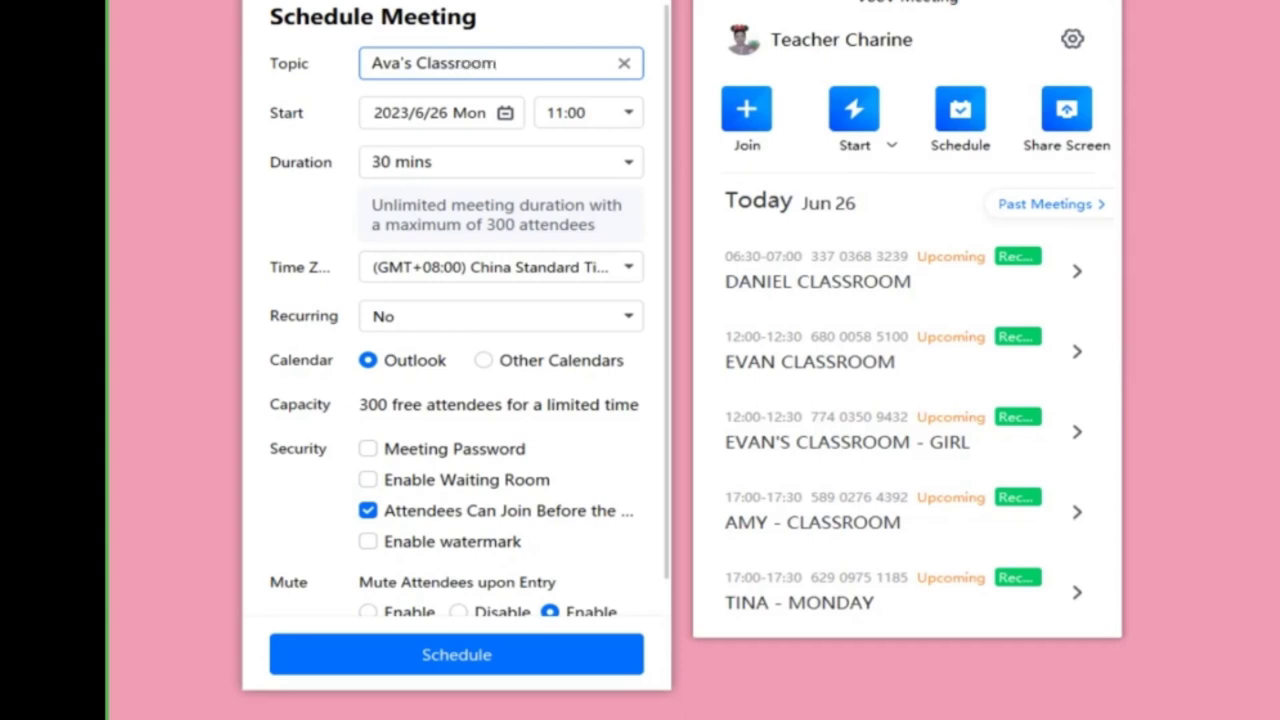
{"action": "left_click", "coordinate": [518, 114]}
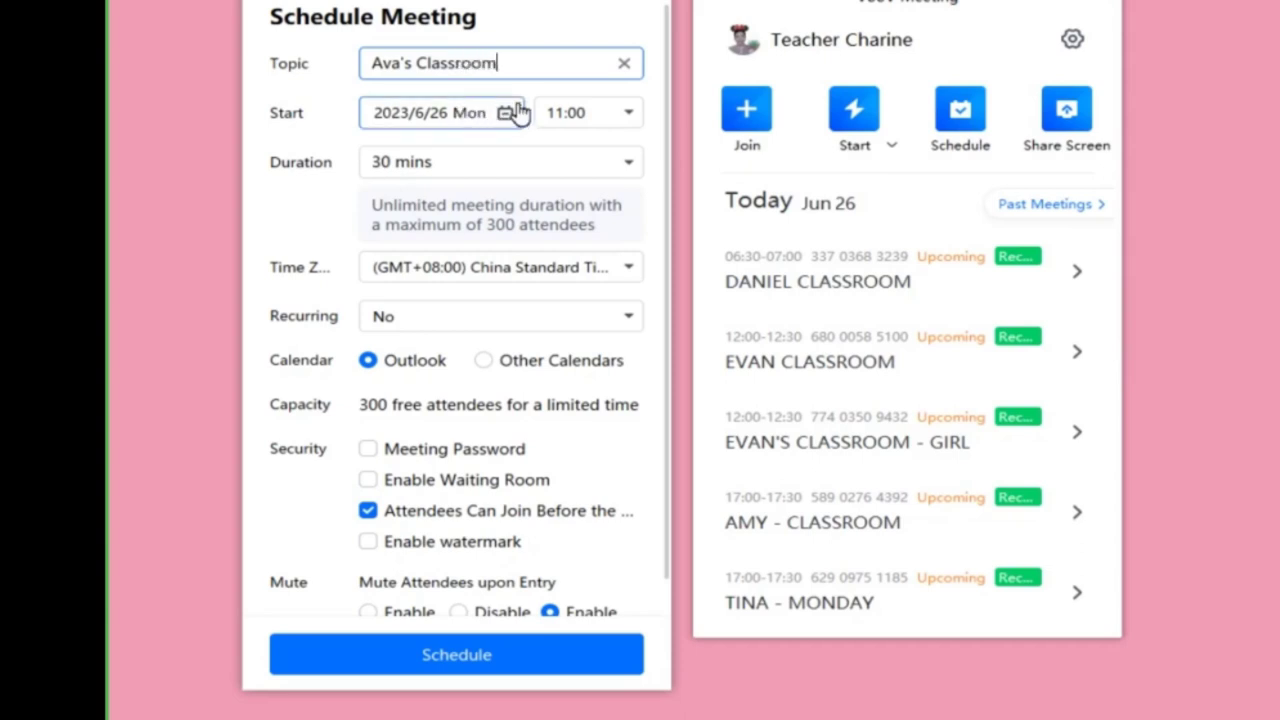
{"action": "left_click", "coordinate": [509, 118]}
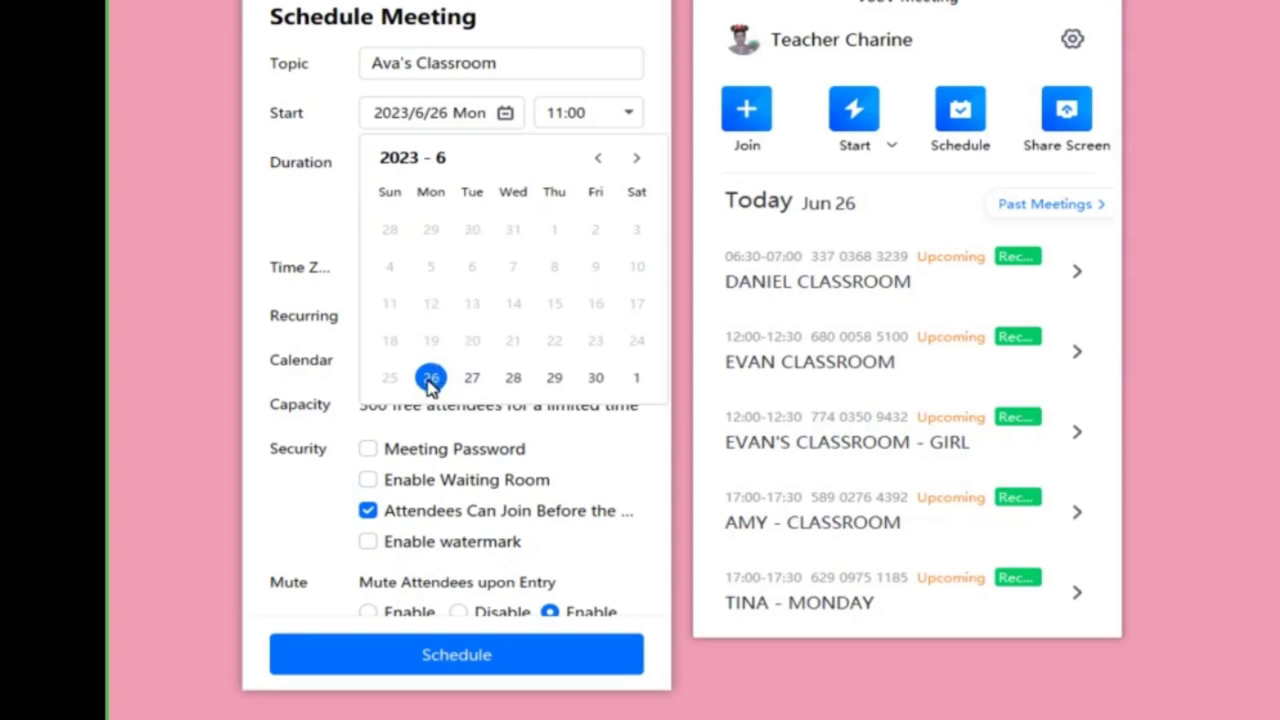
{"action": "left_click", "coordinate": [628, 118]}
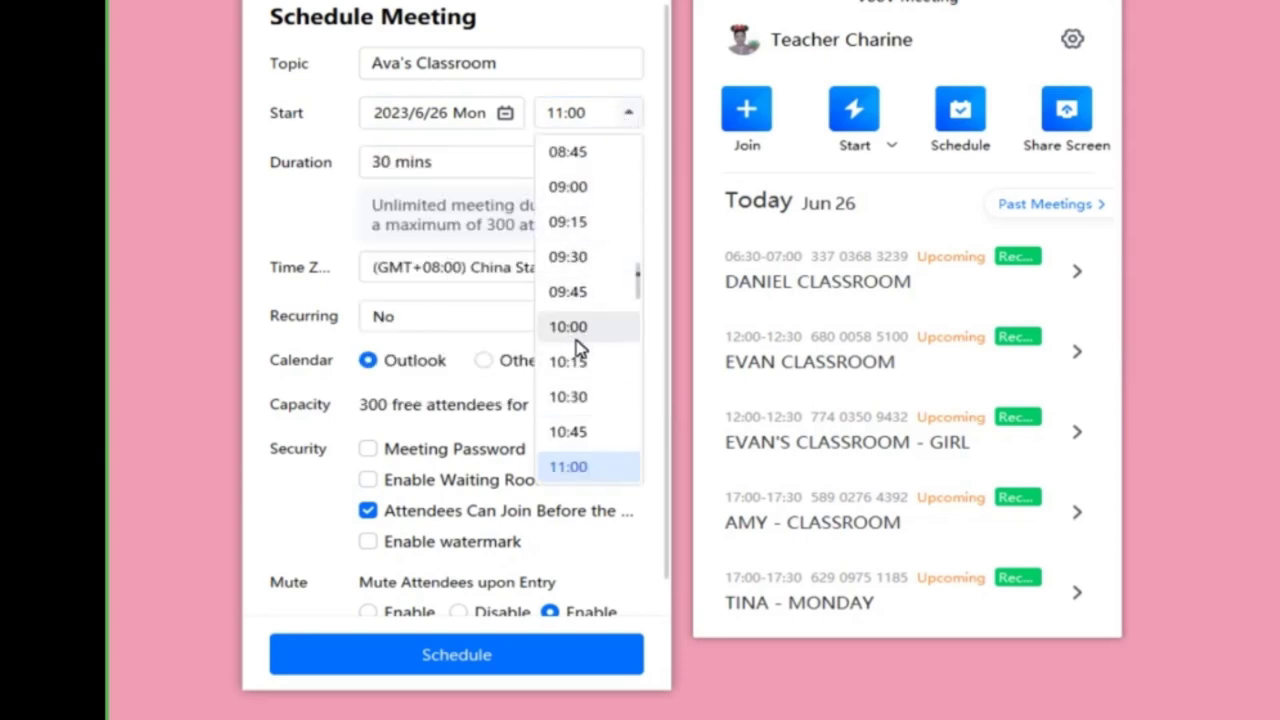
{"action": "scroll", "coordinate": [600, 400], "scroll_direction": "down", "scroll_amount": 2}
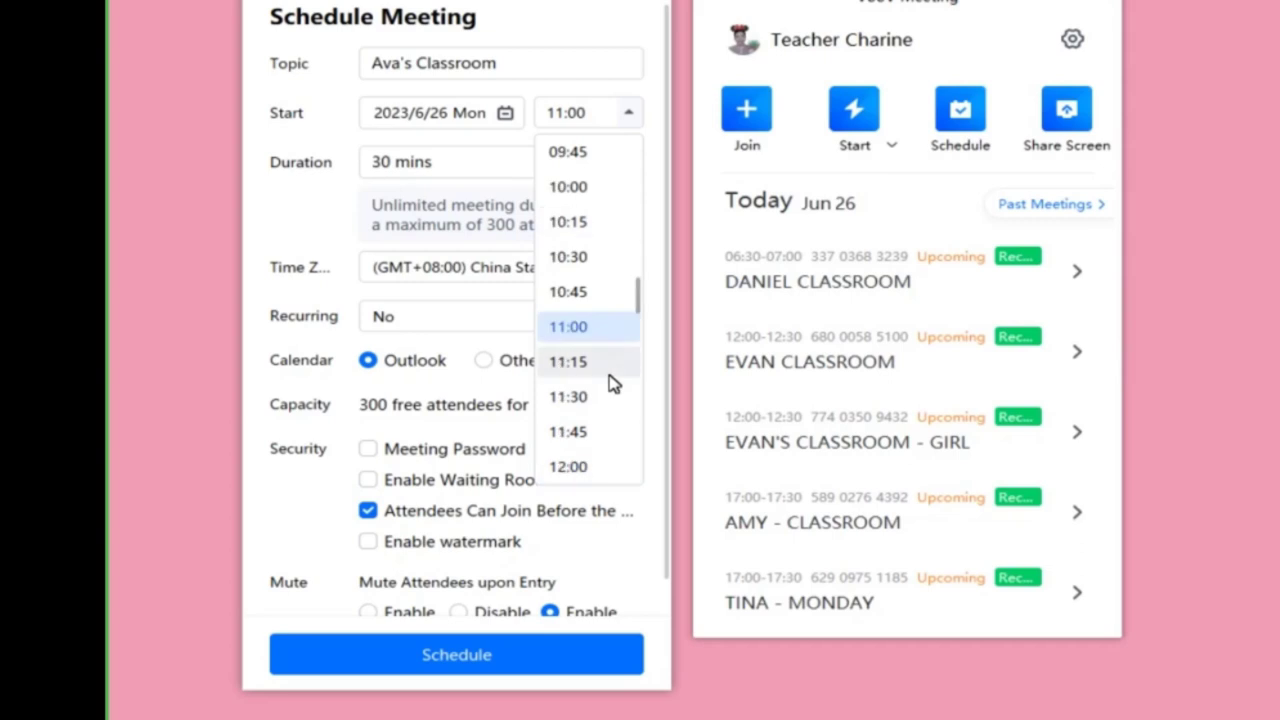
{"action": "left_click", "coordinate": [578, 328]}
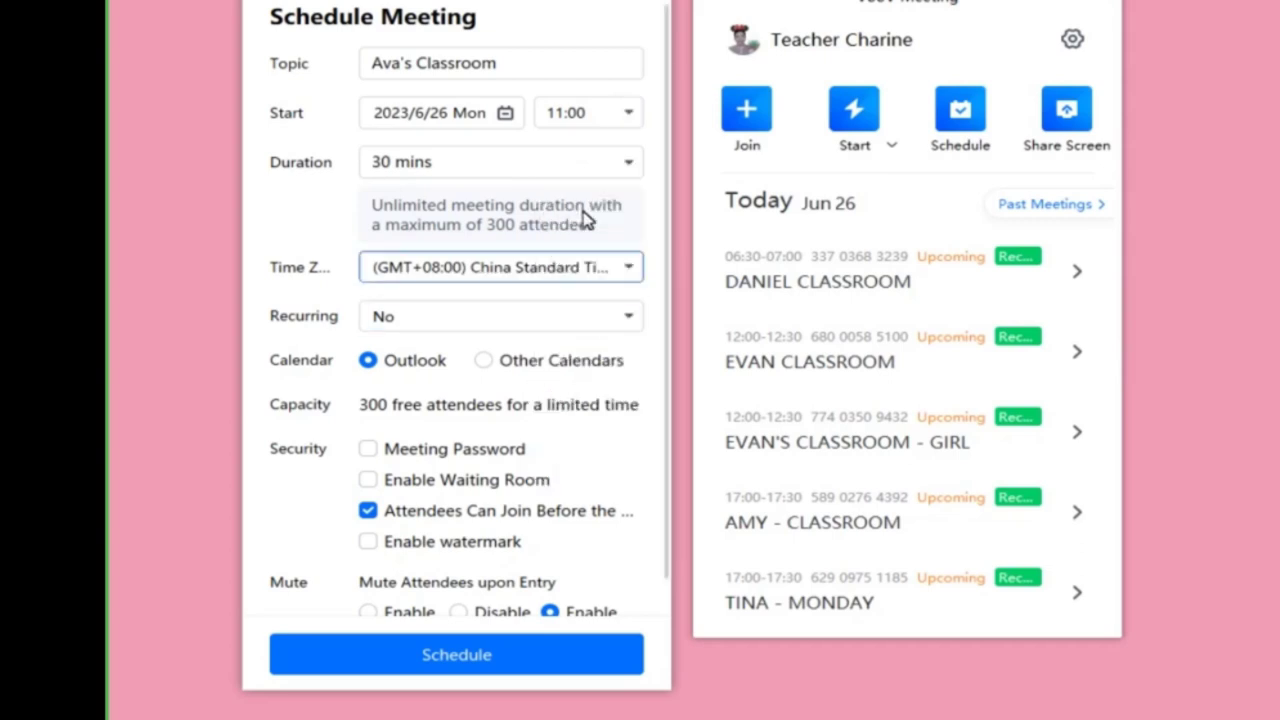
{"action": "left_click", "coordinate": [608, 121]}
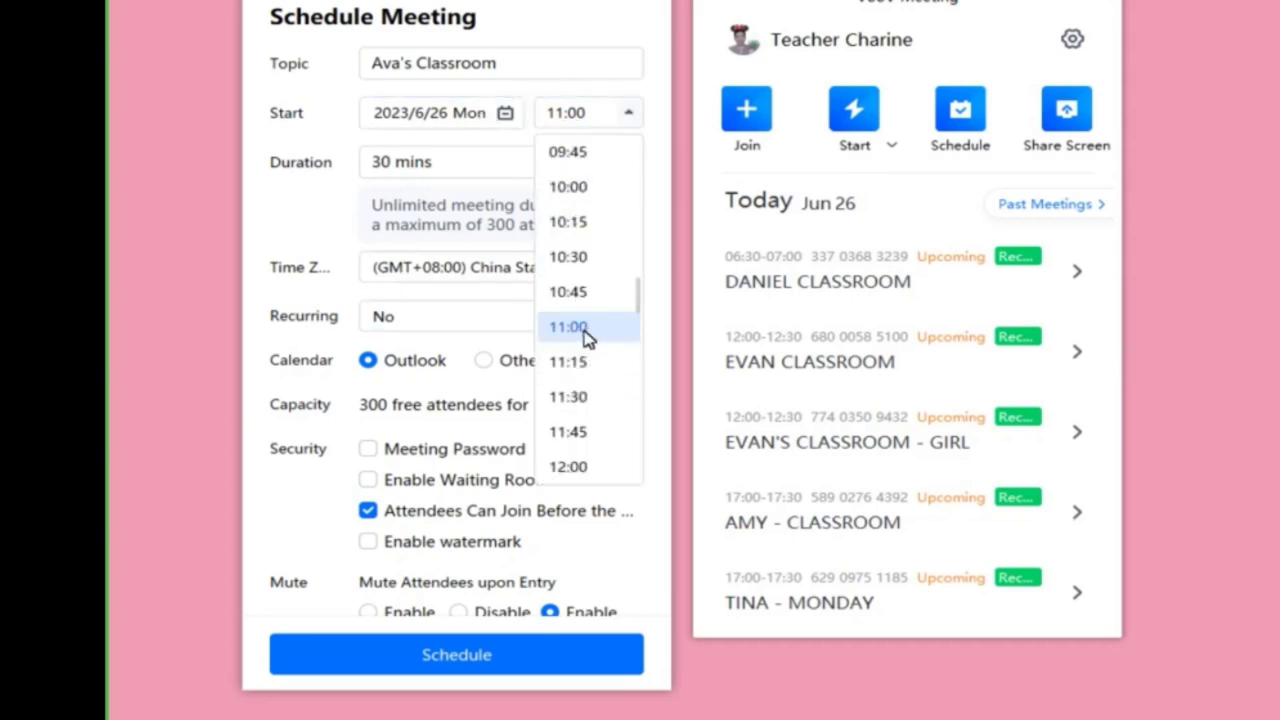
{"action": "left_click", "coordinate": [603, 122]}
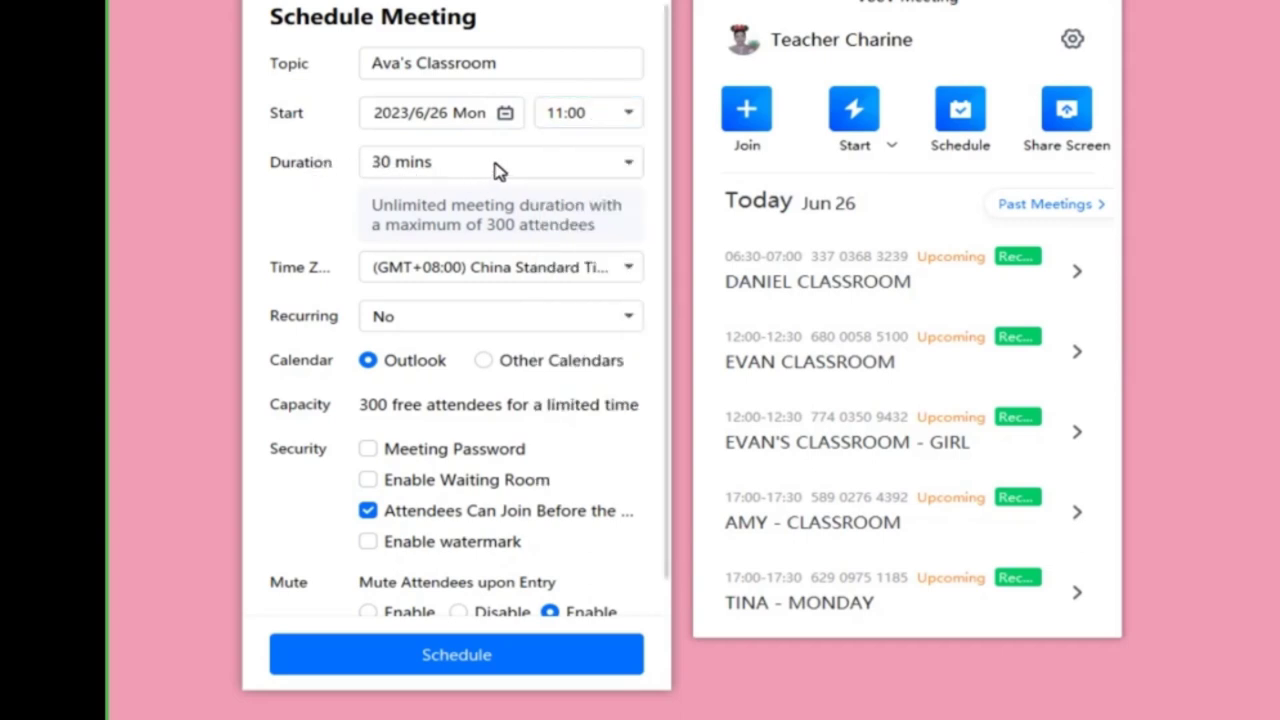
{"action": "left_click", "coordinate": [580, 168]}
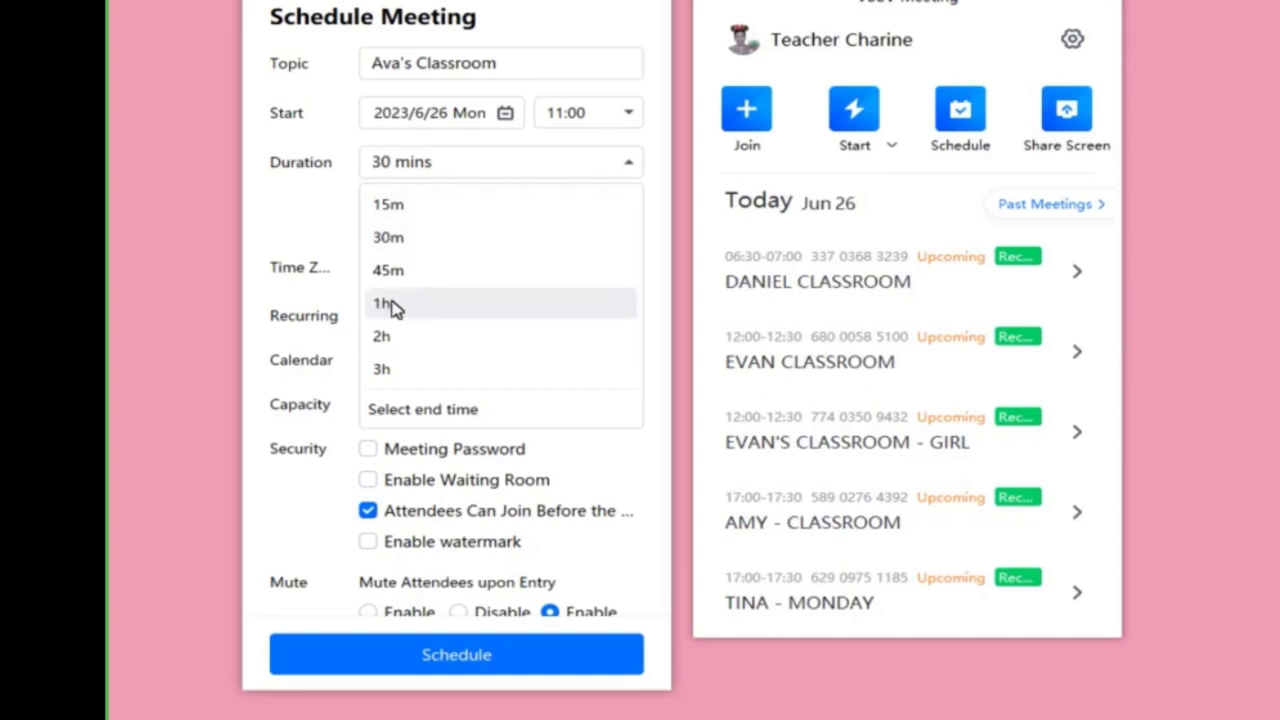
{"action": "left_click", "coordinate": [420, 243]}
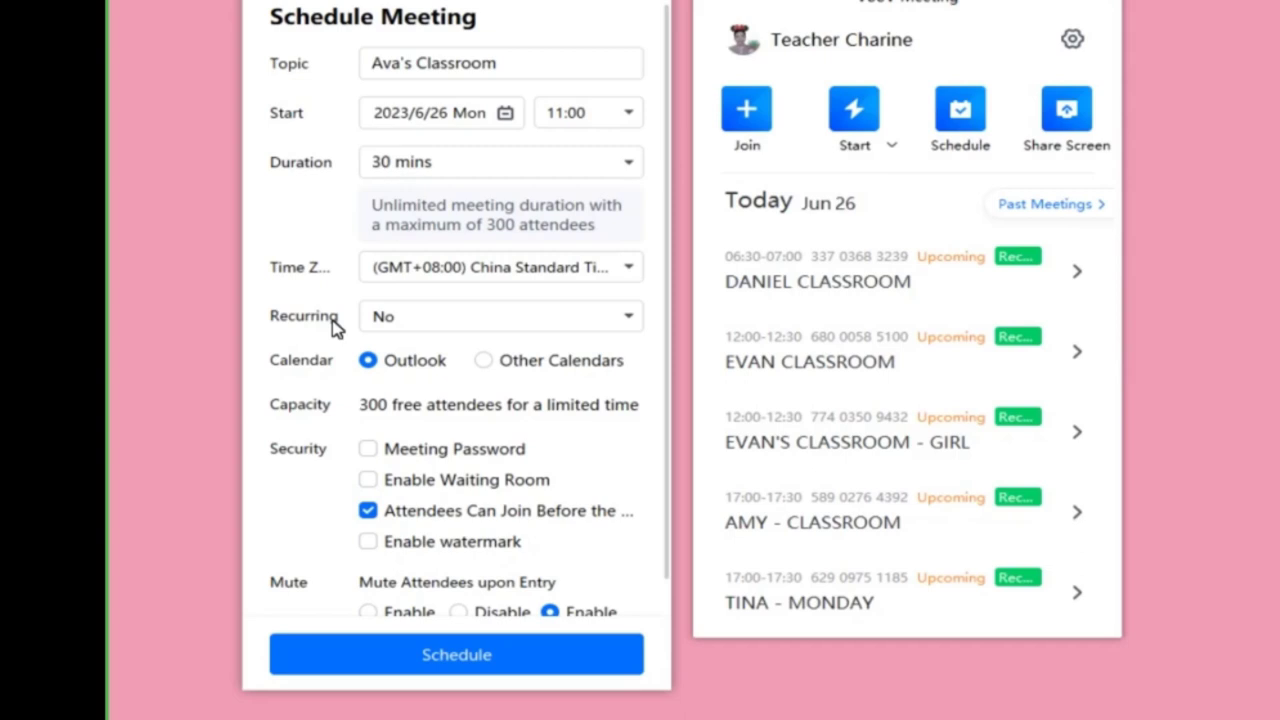
Set Recurring to Daily and pick December 25, 2023 as the End on date
{"action": "left_click", "coordinate": [443, 325]}
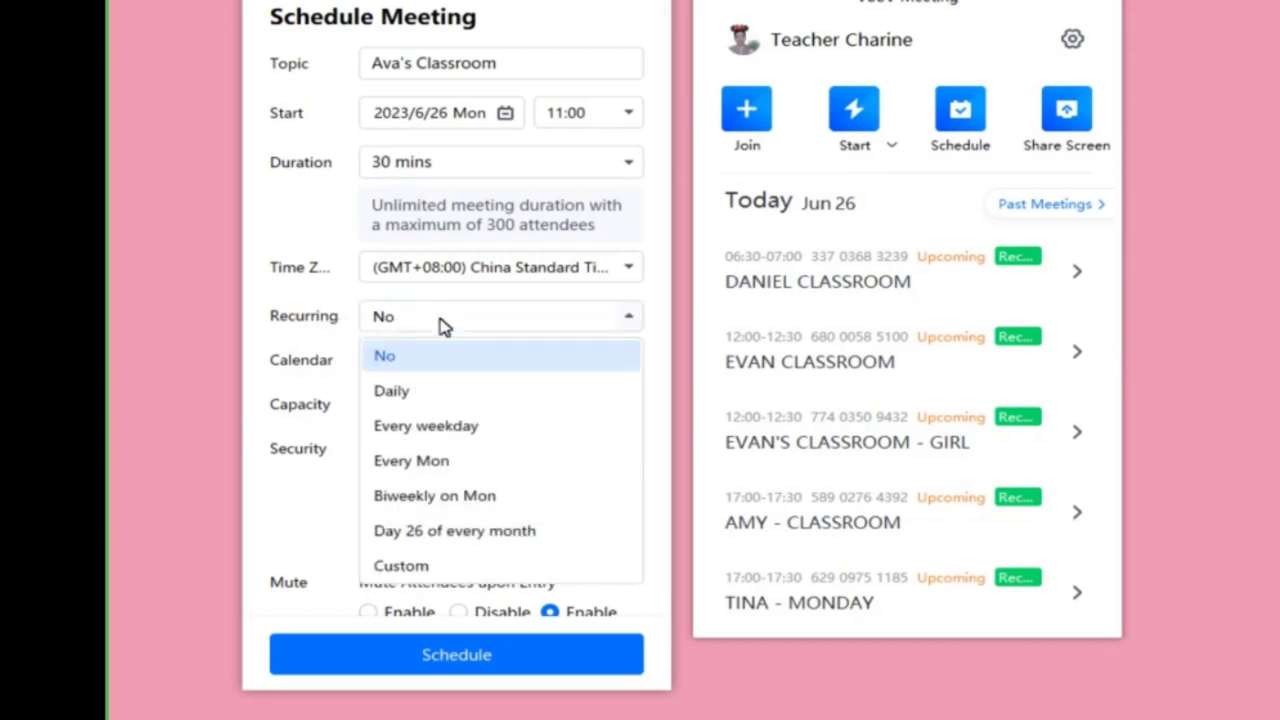
{"action": "left_click", "coordinate": [394, 392]}
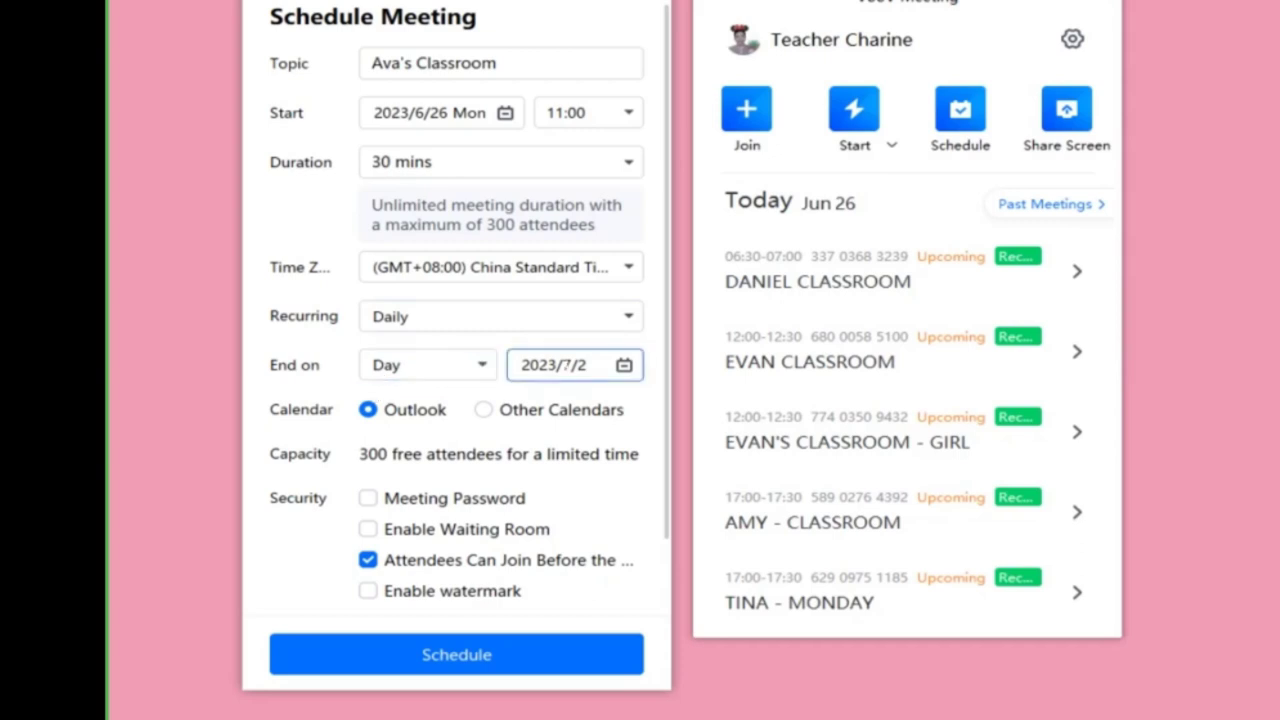
{"action": "left_click", "coordinate": [624, 368]}
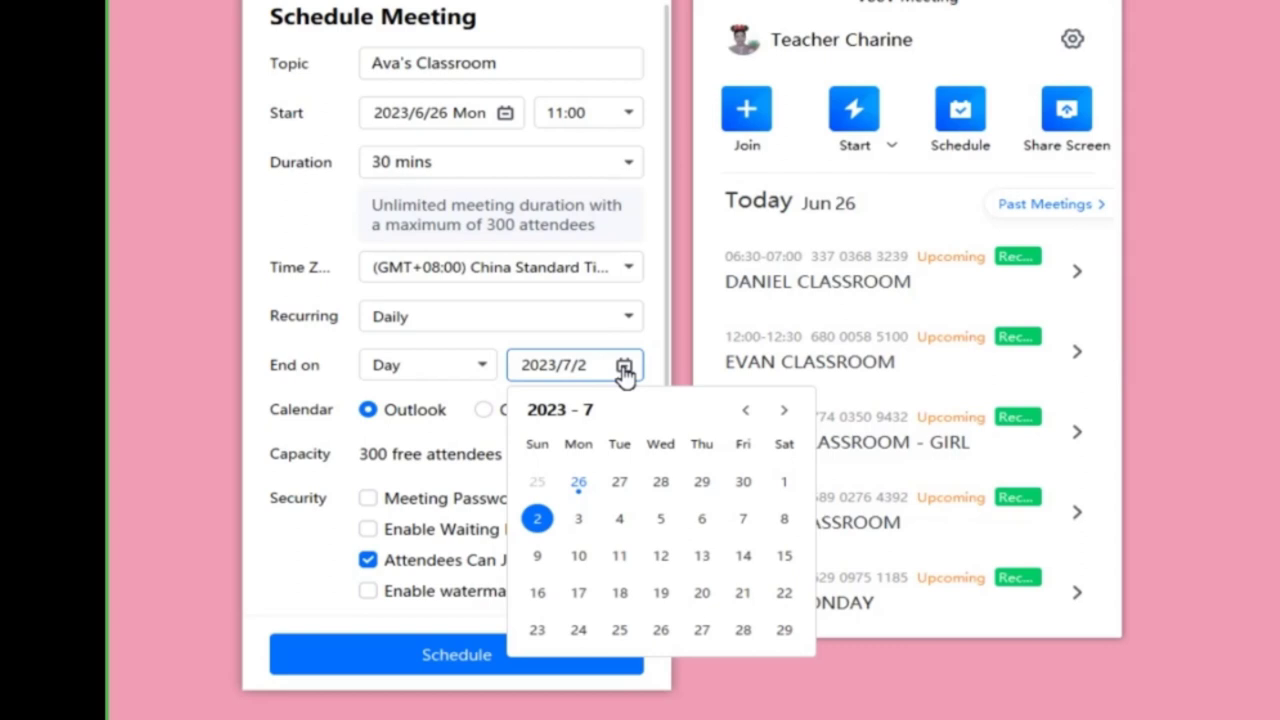
{"action": "left_click", "coordinate": [784, 411]}
{"action": "left_click", "coordinate": [784, 411]}
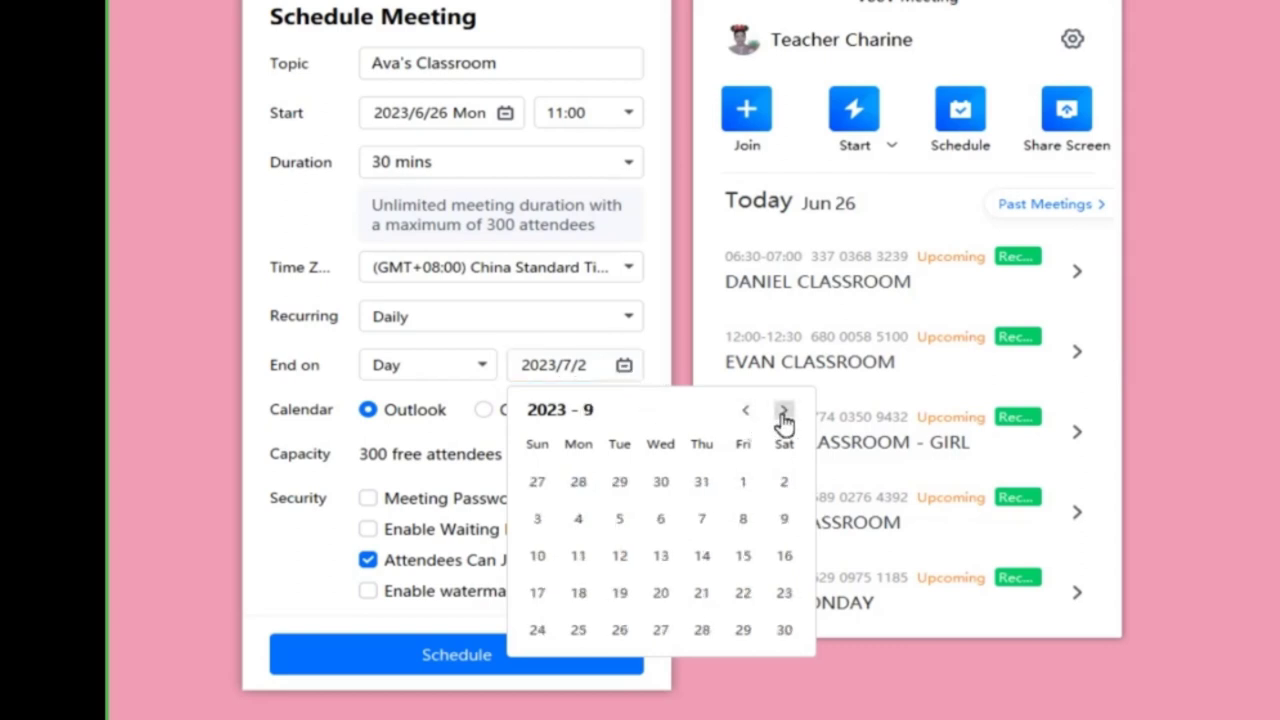
{"action": "left_click", "coordinate": [784, 412]}
{"action": "left_click", "coordinate": [784, 412]}
{"action": "left_click", "coordinate": [784, 412]}
{"action": "left_click", "coordinate": [784, 412]}
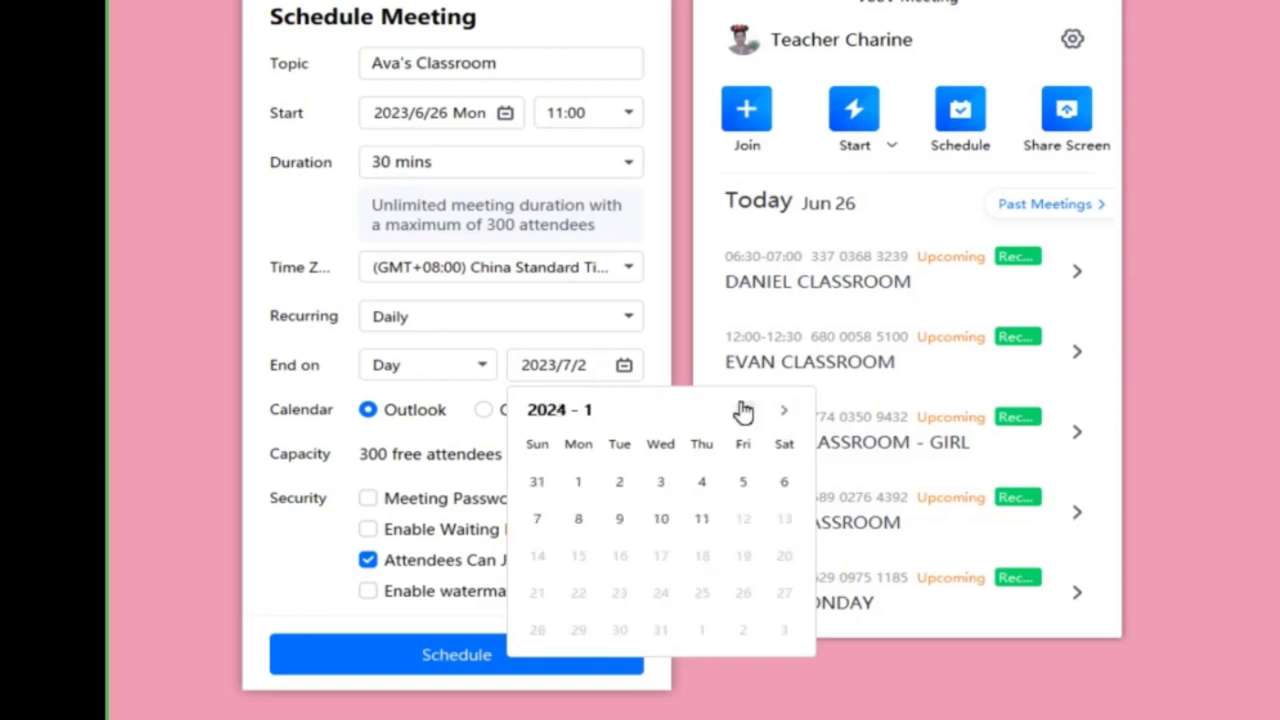
{"action": "left_click", "coordinate": [744, 411]}
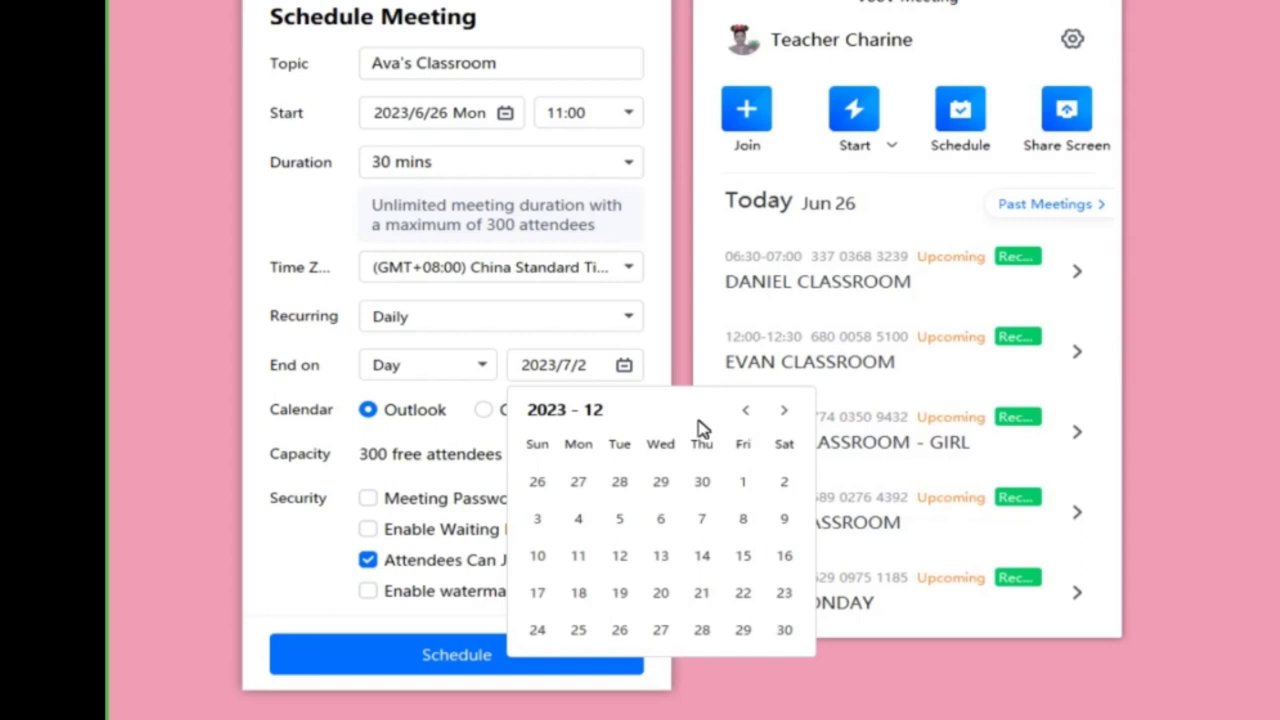
{"action": "left_click", "coordinate": [579, 630]}
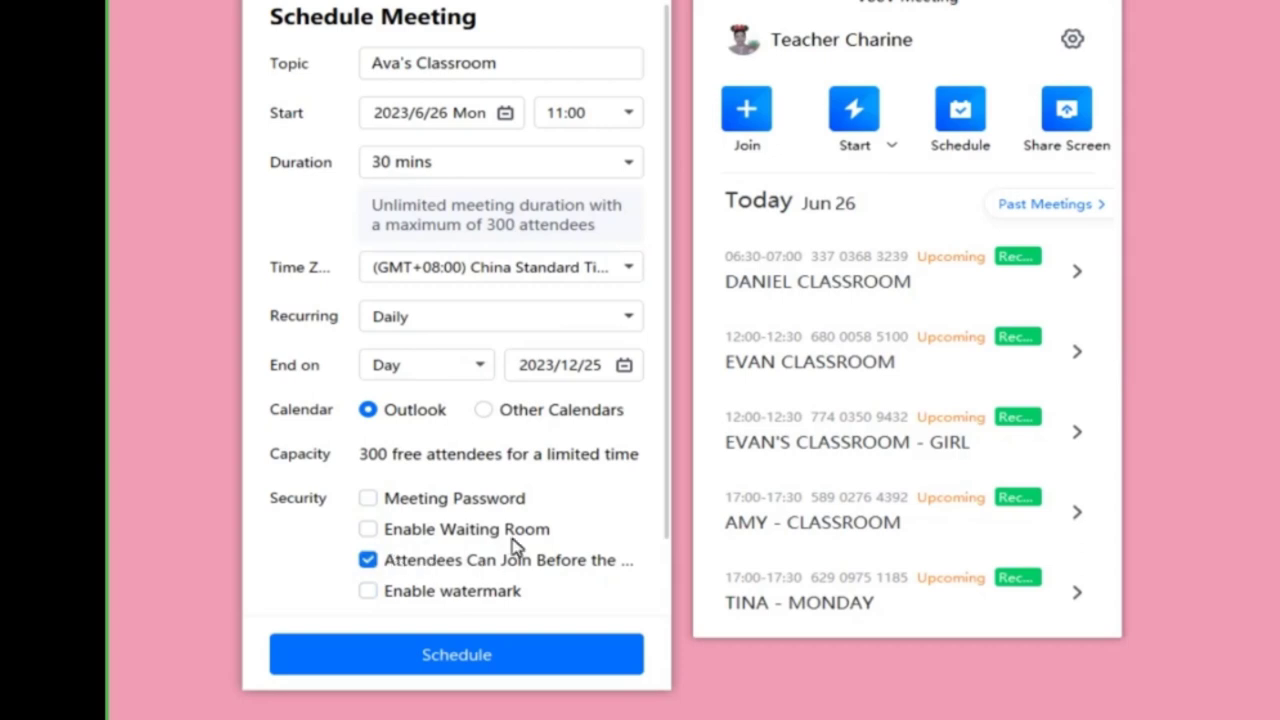
{"action": "scroll", "coordinate": [586, 484], "scroll_direction": "down", "scroll_amount": 1}
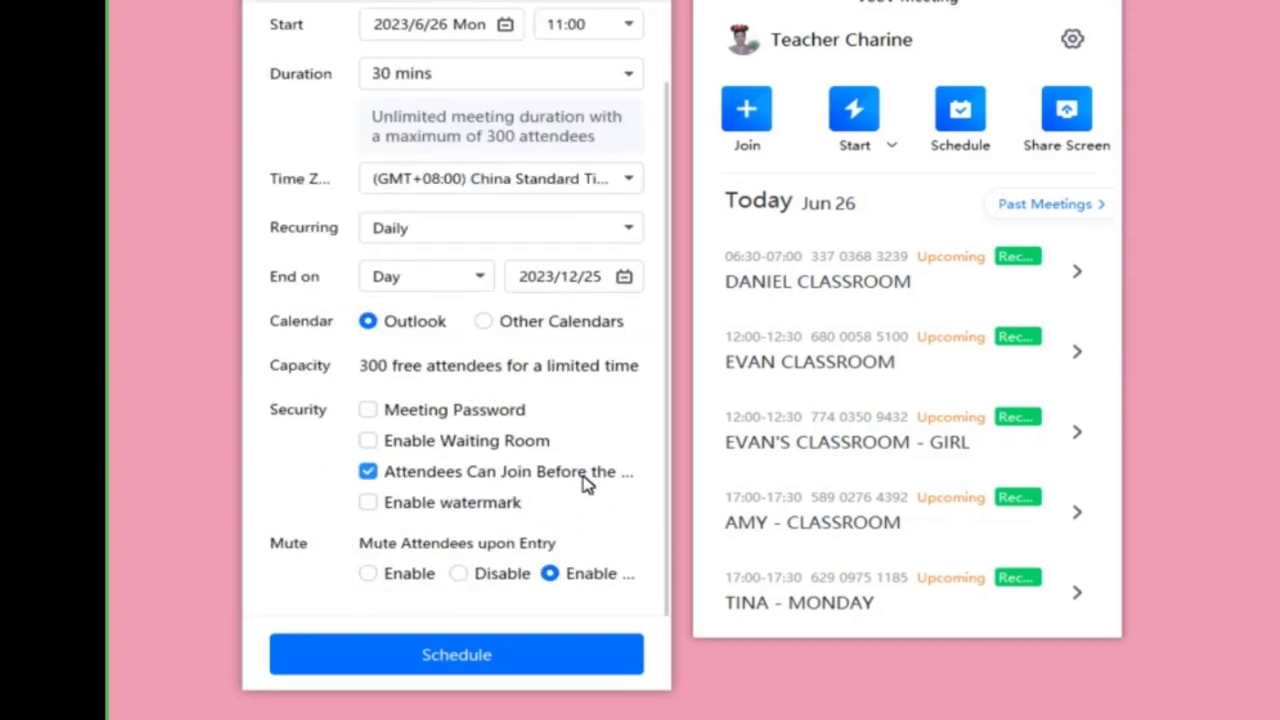
Save the scheduled meeting, then move aside and exit the Outlook 2007 startup wizard
{"action": "left_click", "coordinate": [463, 664]}
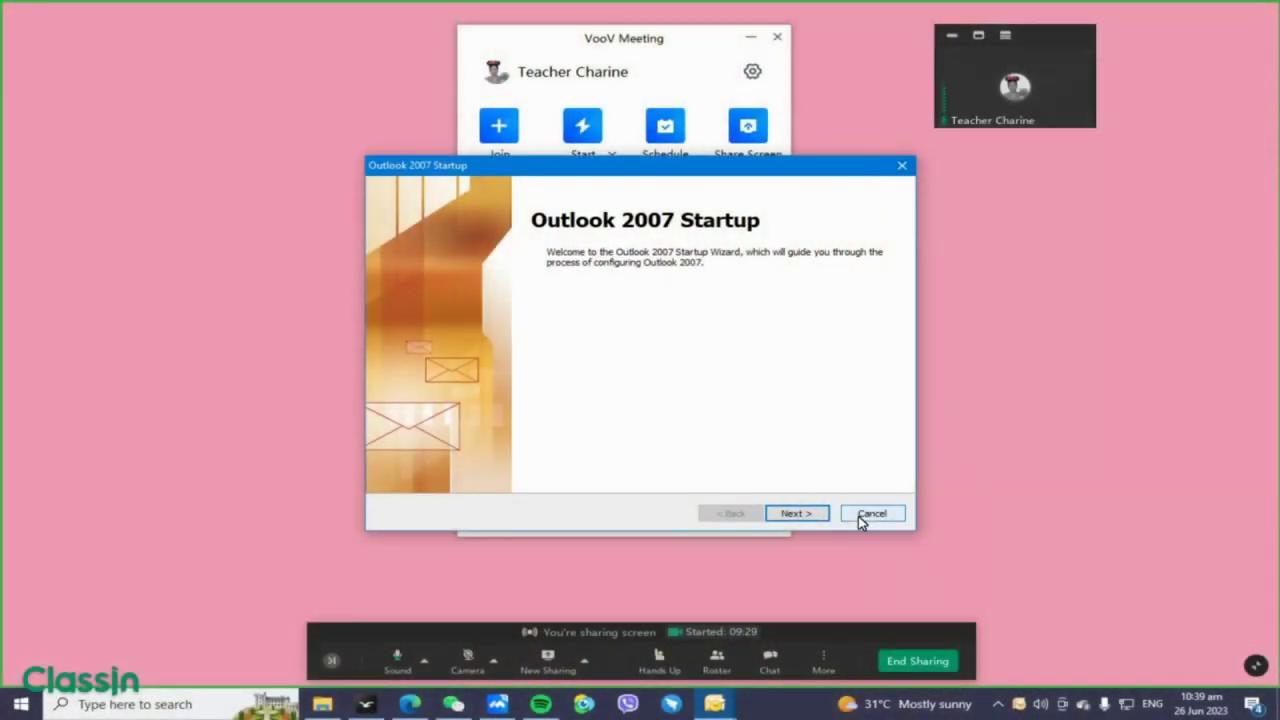
{"action": "left_click_drag", "start_coordinate": [769, 178], "coordinate": [660, 157]}
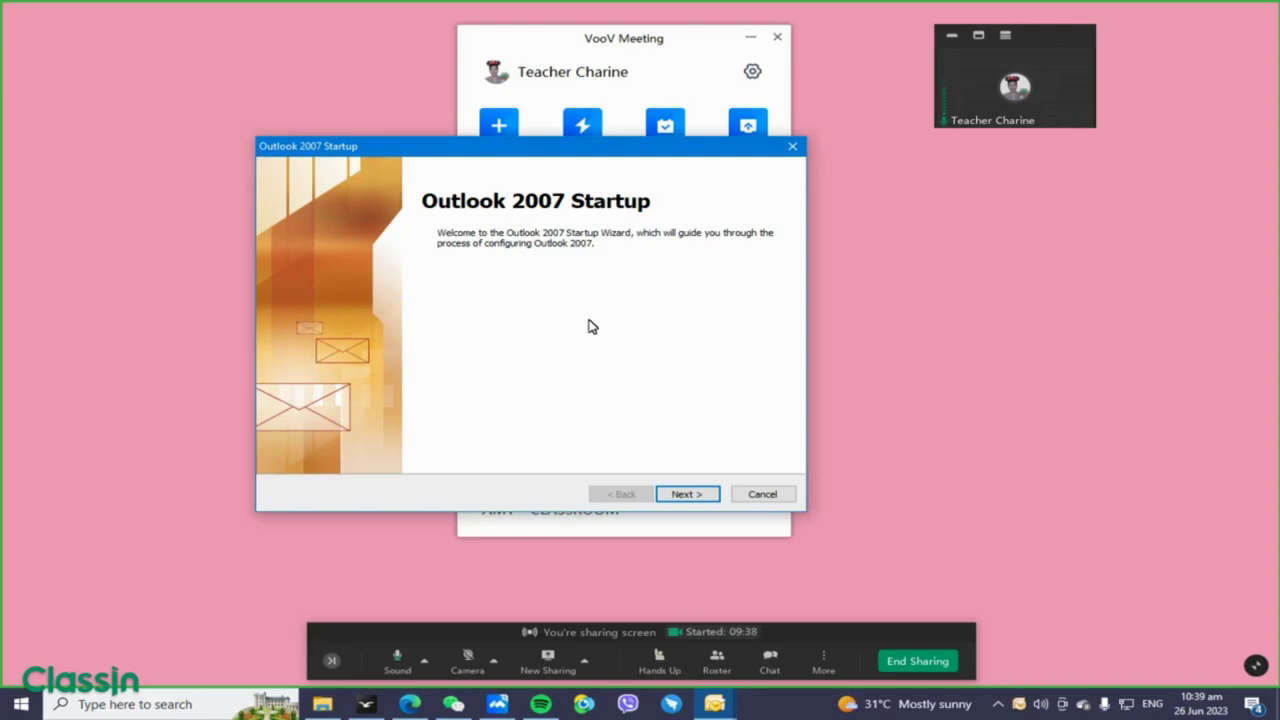
{"action": "mouse_move", "coordinate": [616, 157]}
{"action": "left_mouse_down"}
{"action": "mouse_move", "coordinate": [526, 151]}
{"action": "mouse_move", "coordinate": [591, 157]}
{"action": "left_mouse_up"}
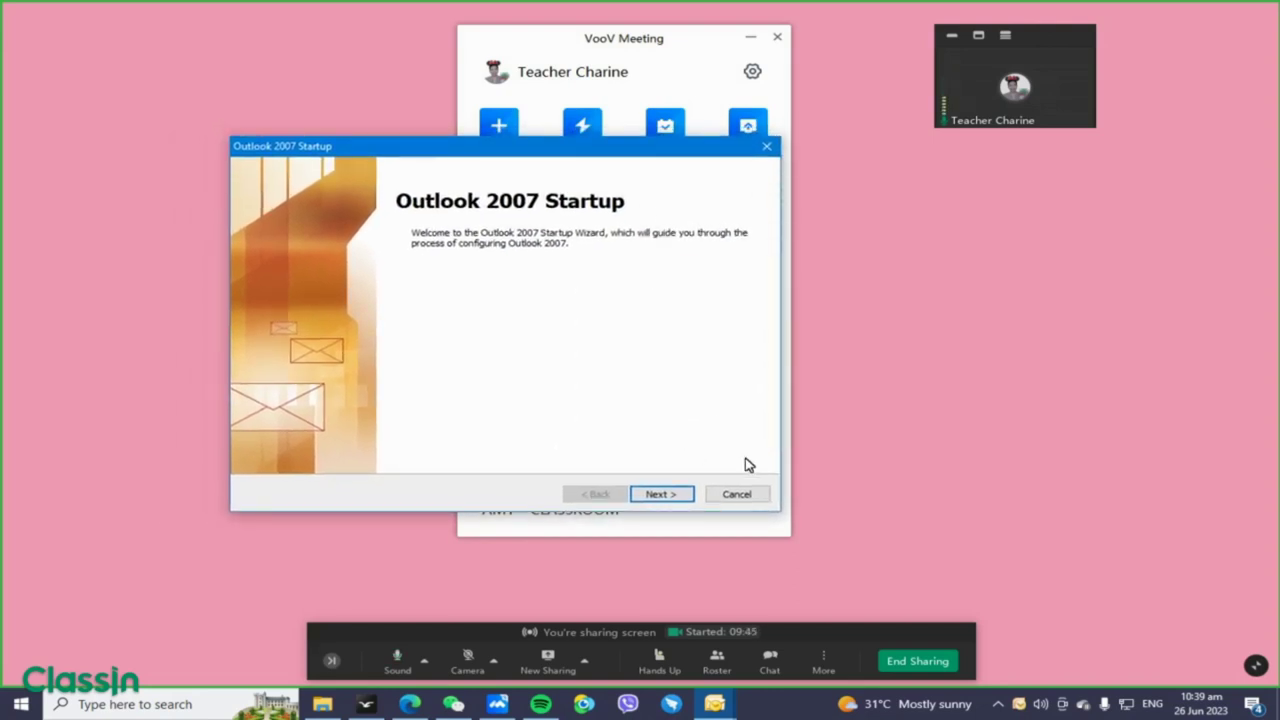
{"action": "left_click", "coordinate": [765, 150]}
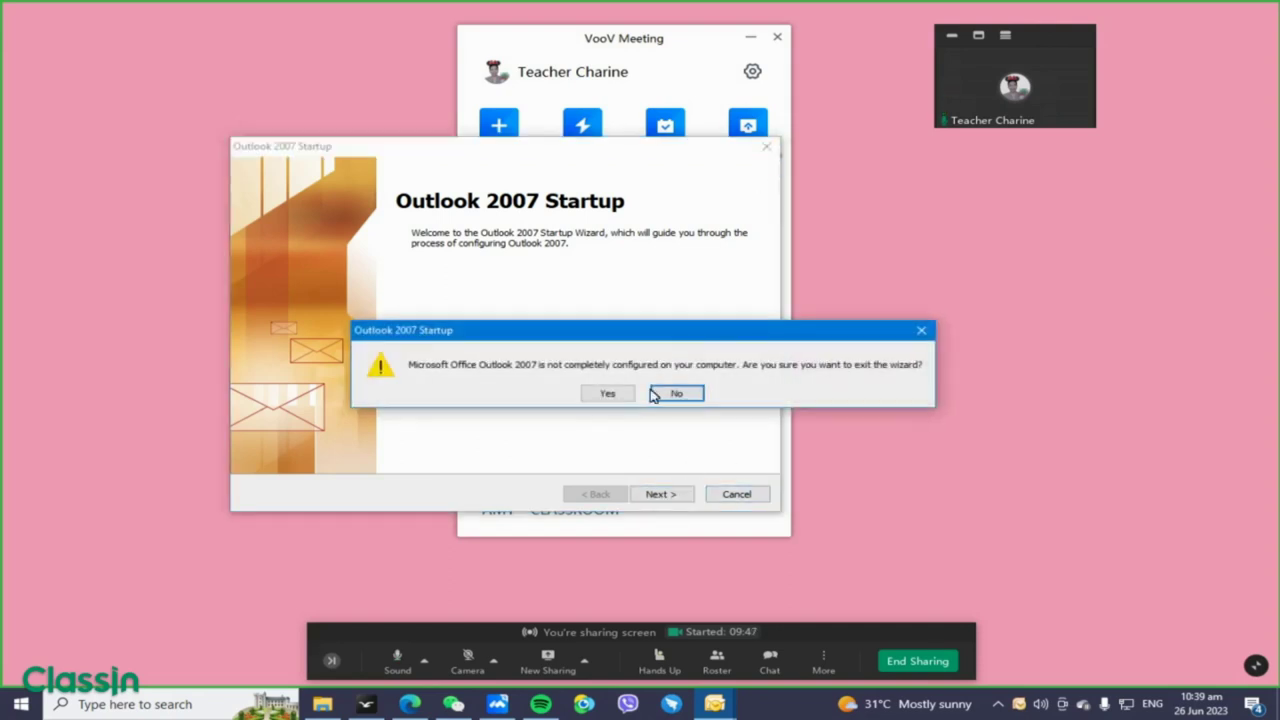
{"action": "left_click", "coordinate": [608, 395]}
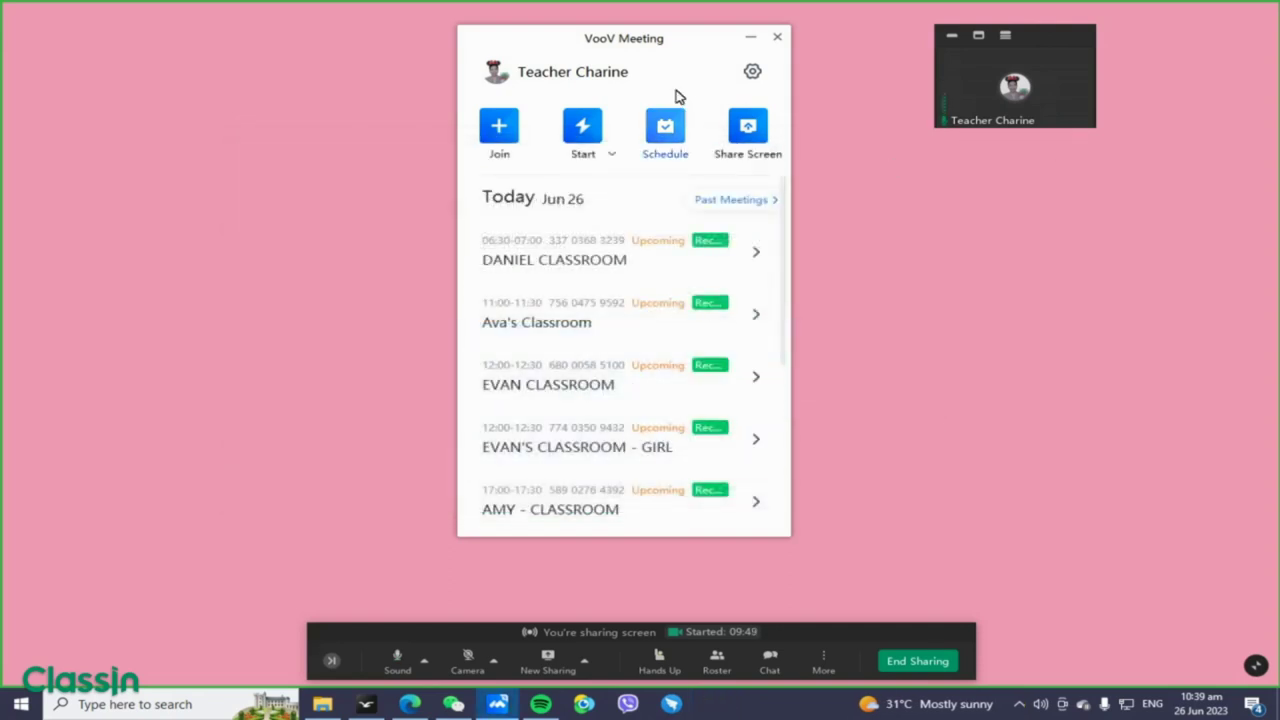
{"action": "scroll", "coordinate": [652, 420], "scroll_direction": "down", "scroll_amount": 5}
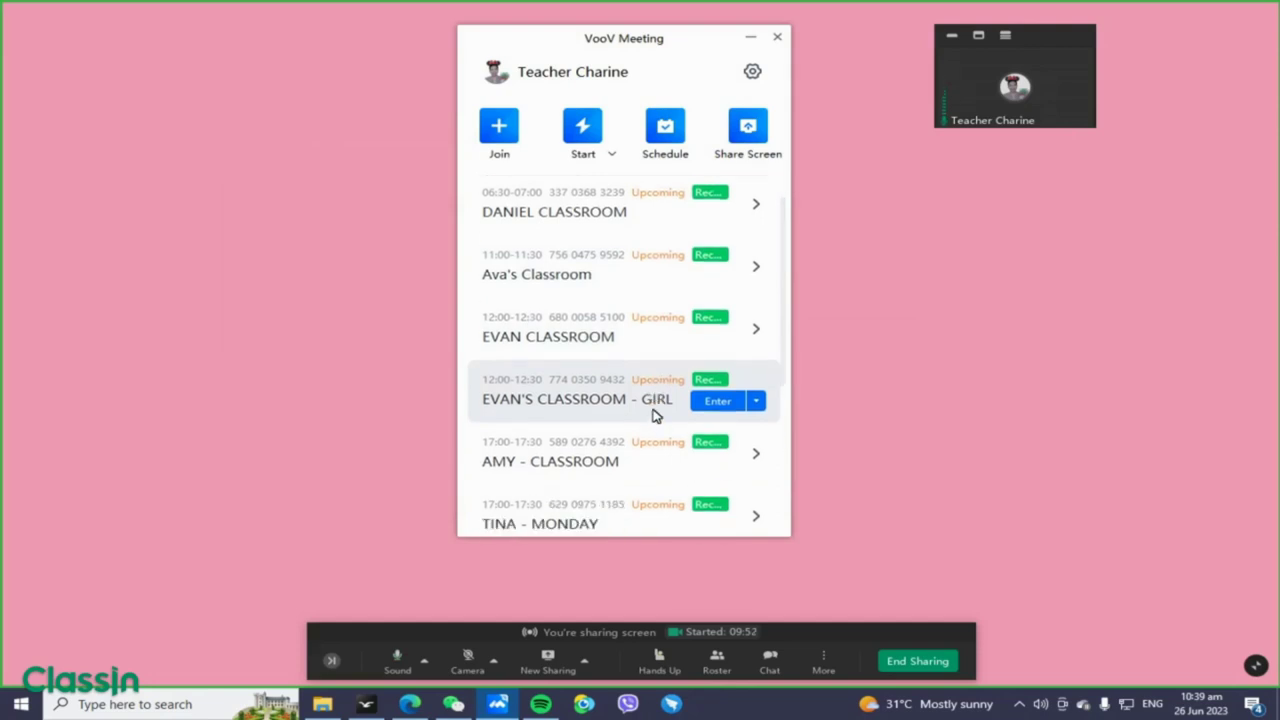
{"action": "scroll", "coordinate": [635, 408], "scroll_direction": "up", "scroll_amount": 5}
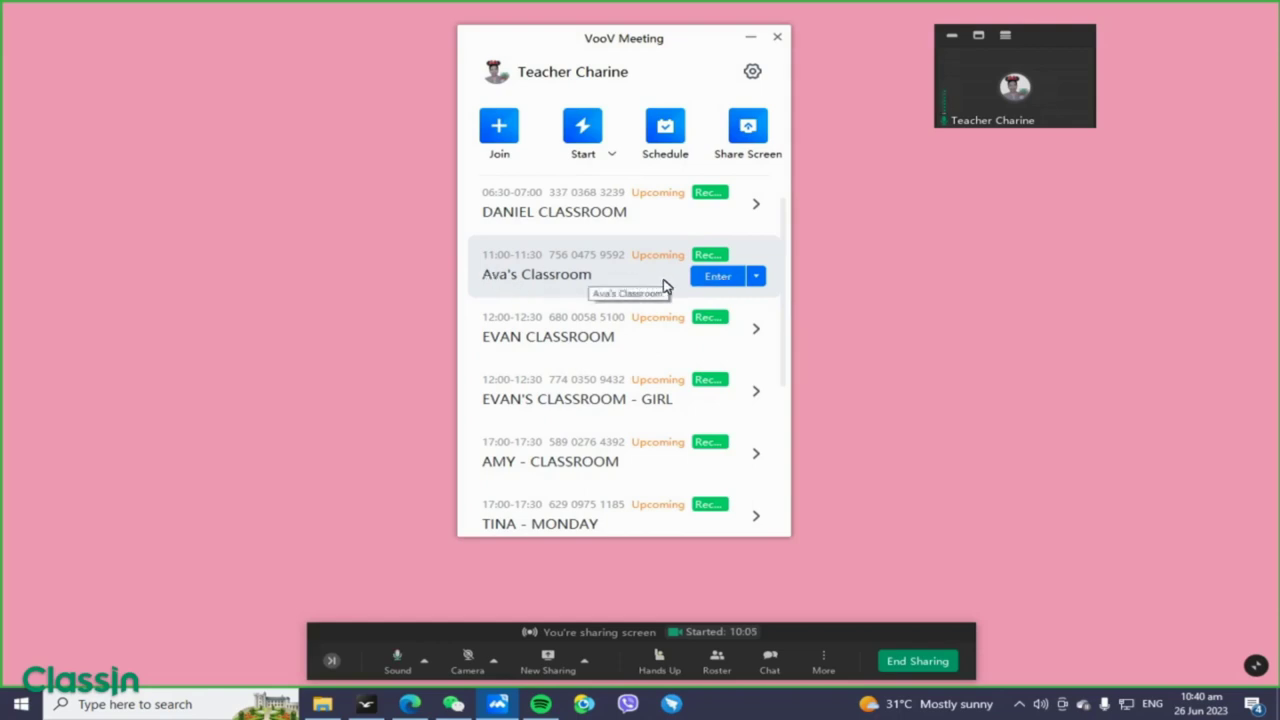
Enter Ava's Classroom, keep ManyCam Virtual Webcam as camera, then start and stop video
{"action": "left_click", "coordinate": [718, 278]}
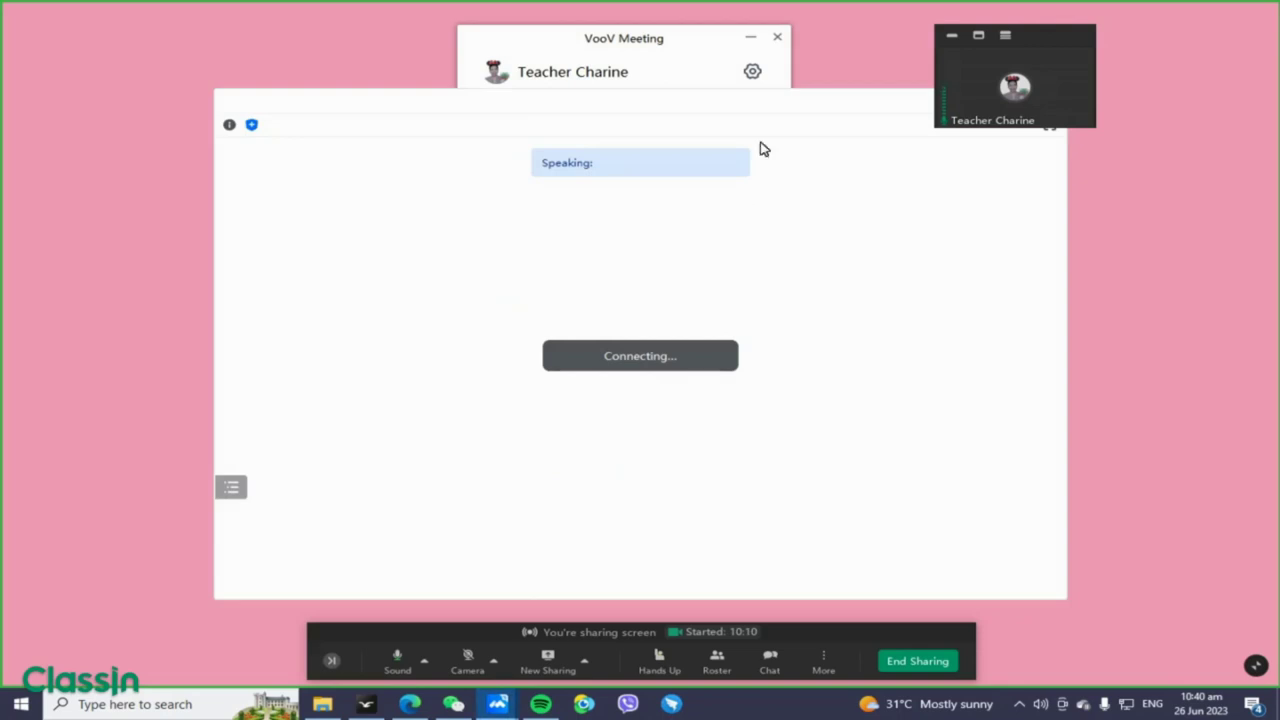
{"action": "left_click_drag", "start_coordinate": [694, 116], "coordinate": [585, 76]}
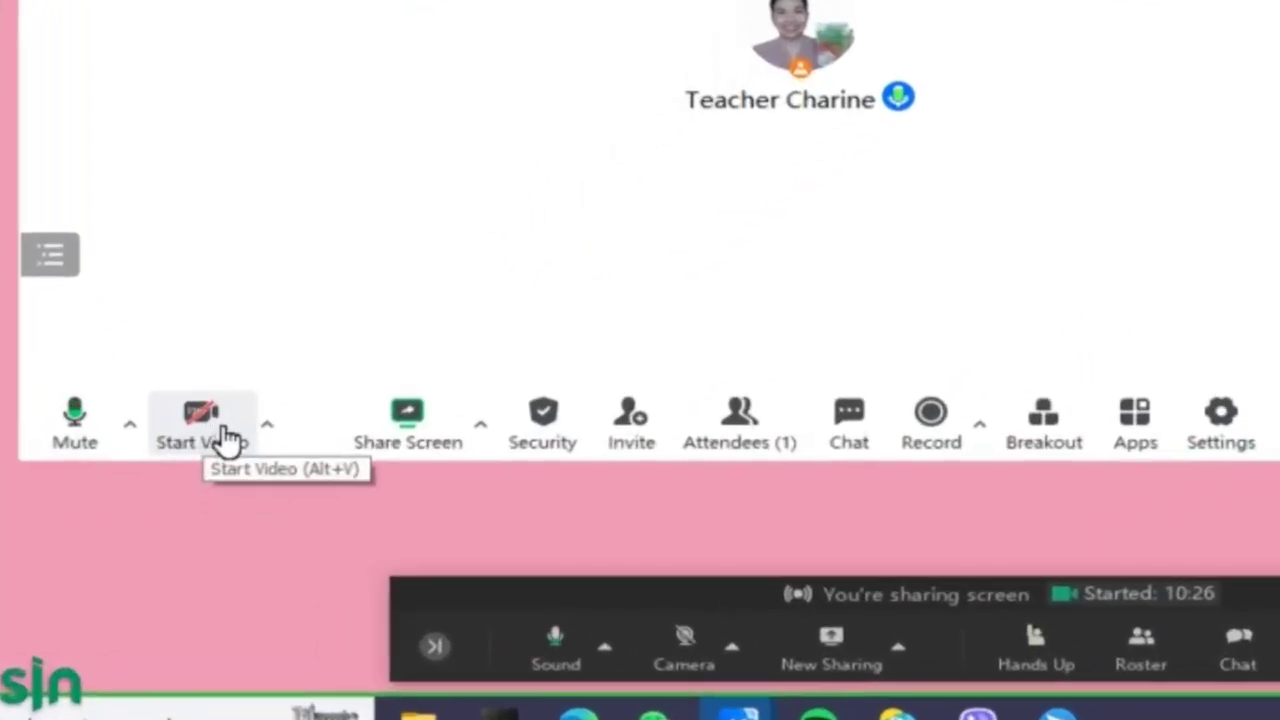
{"action": "left_click", "coordinate": [270, 432]}
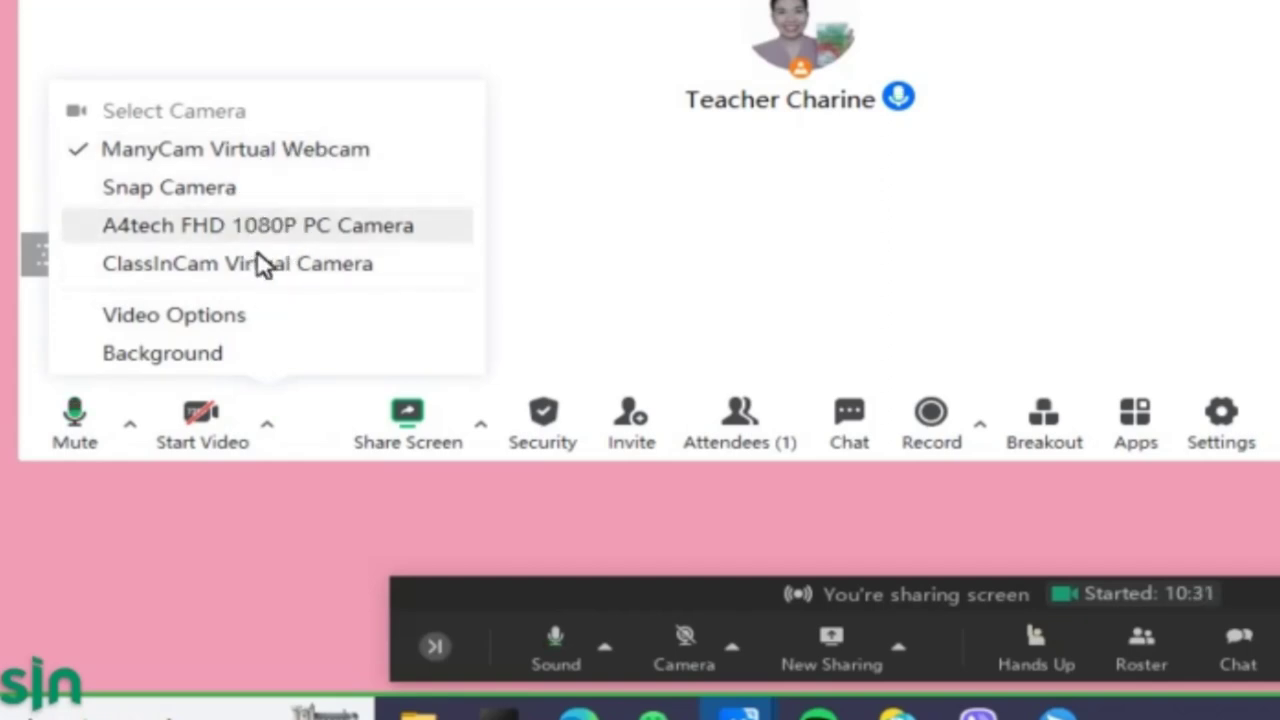
{"action": "left_click", "coordinate": [224, 150]}
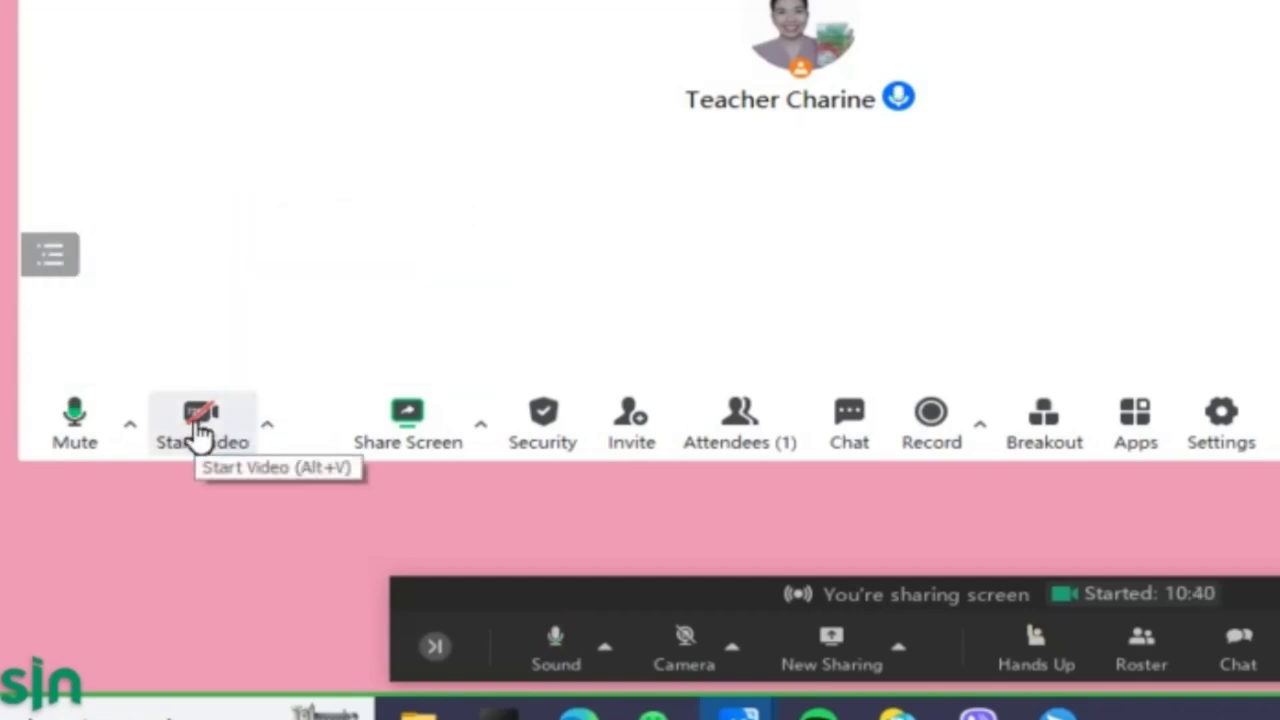
{"action": "left_click", "coordinate": [268, 430]}
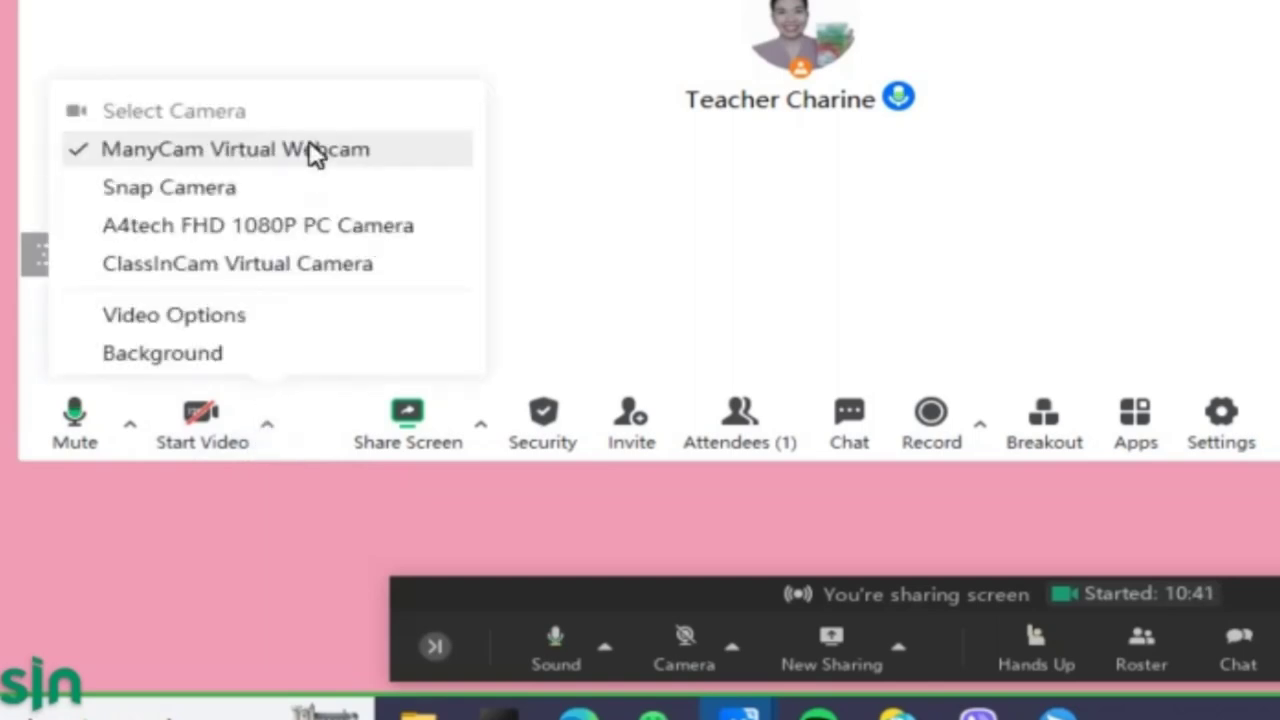
{"action": "left_click", "coordinate": [203, 428]}
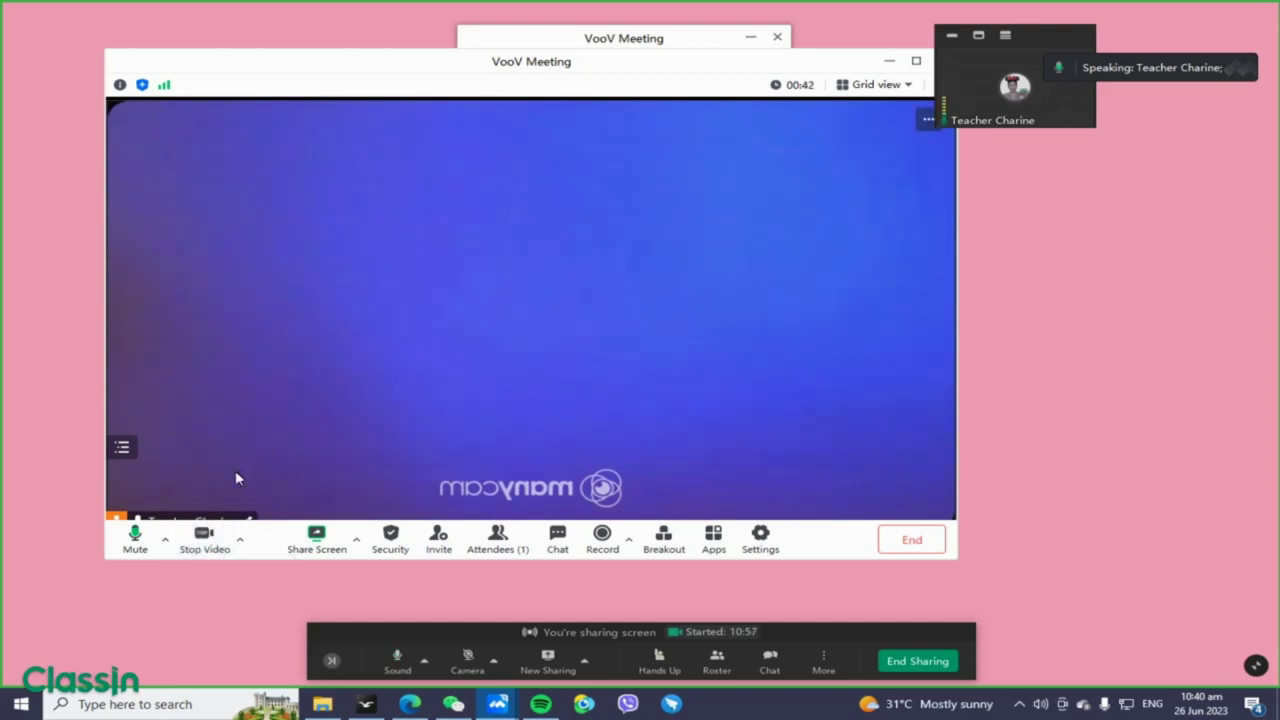
{"action": "left_click", "coordinate": [205, 539]}
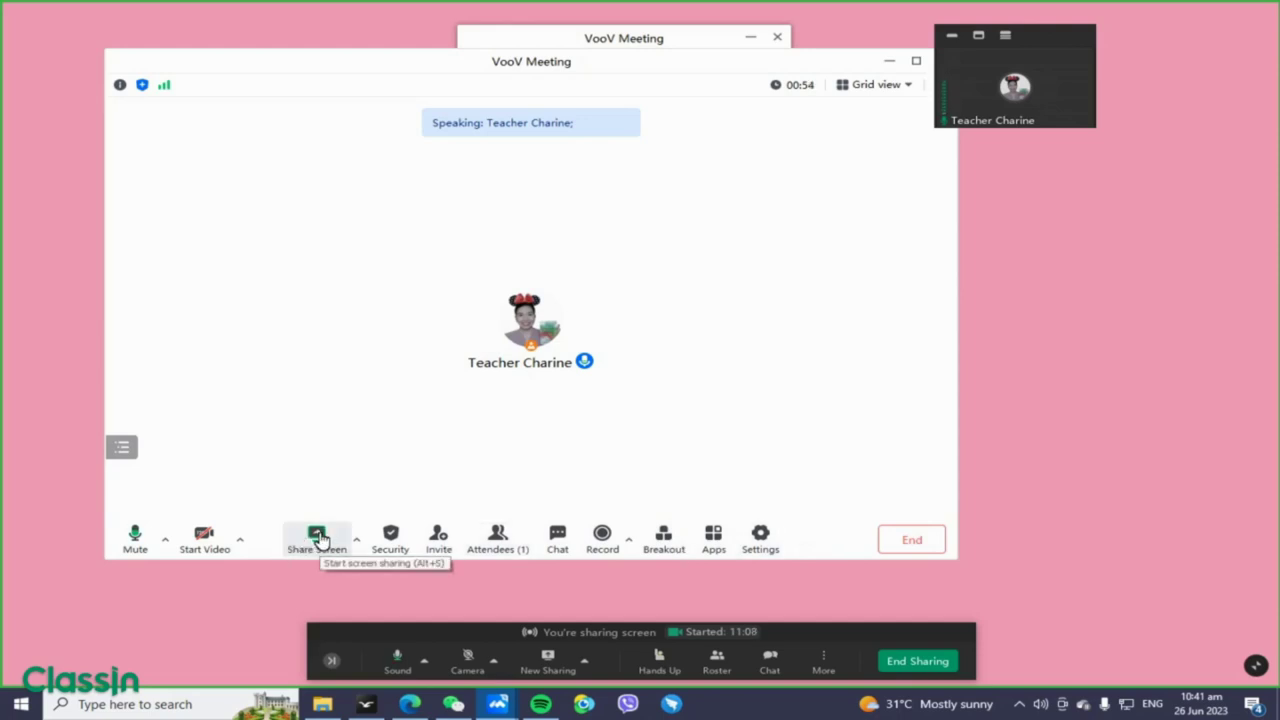
Copy all of the Ava's Classroom invitation from the Invite dialog, then close it
{"action": "left_click", "coordinate": [438, 540]}
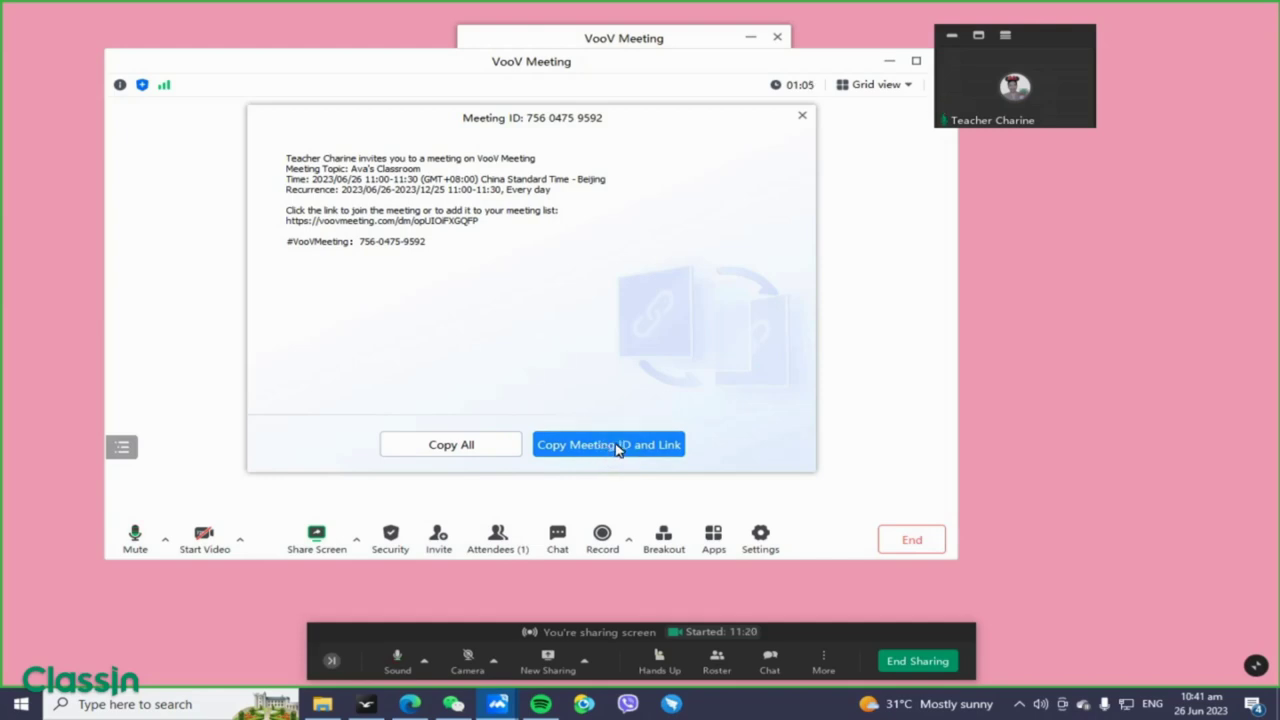
{"action": "left_click", "coordinate": [451, 449]}
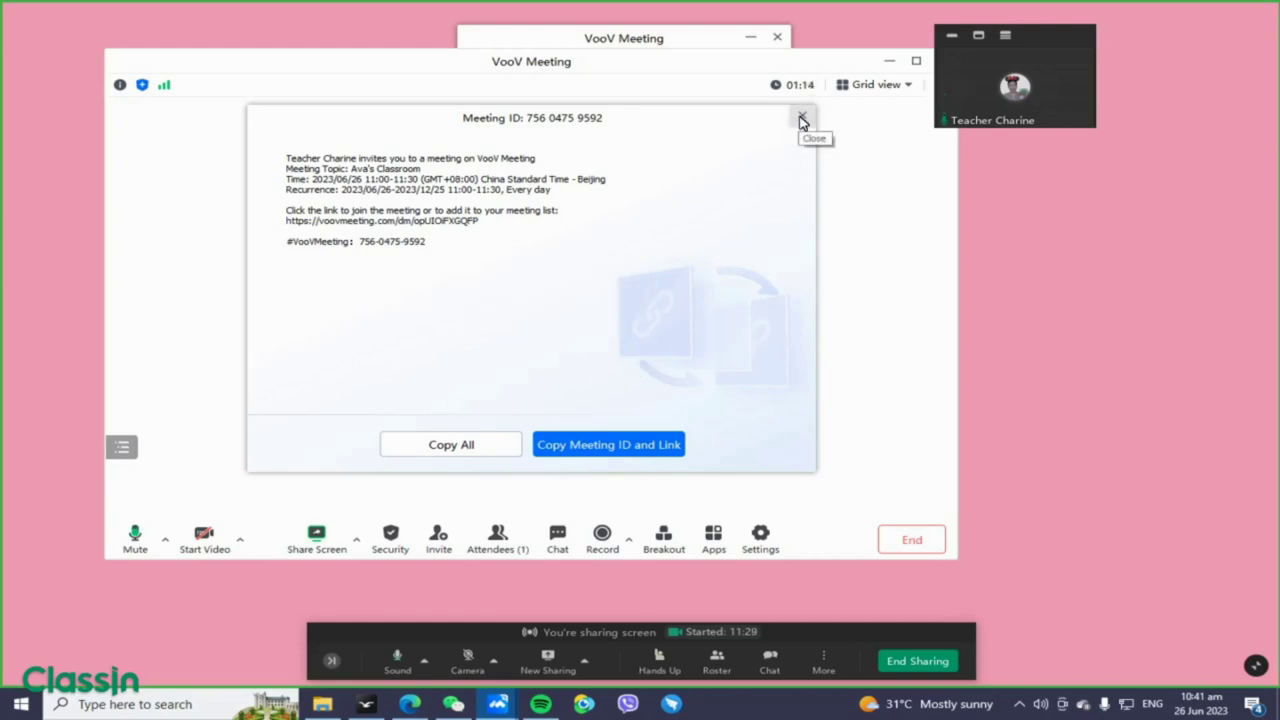
{"action": "left_click", "coordinate": [802, 120]}
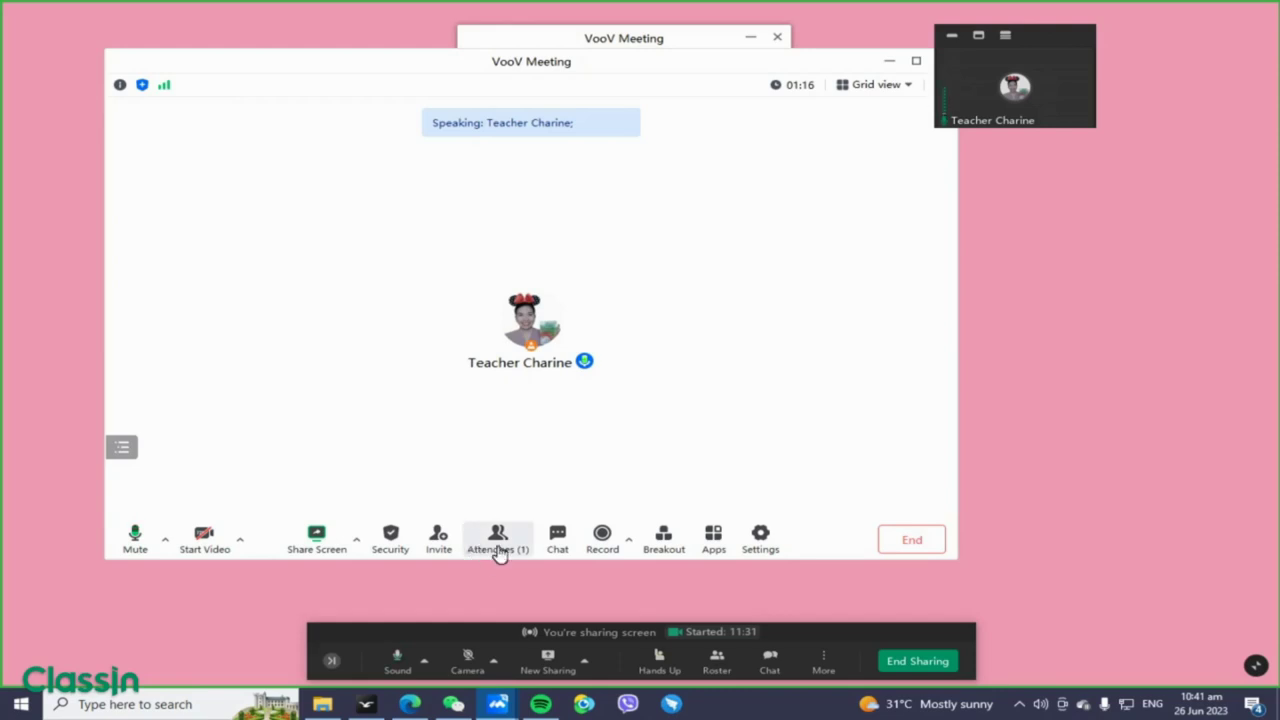
Move the self-view thumbnail to the screen's top edge and close the chat panel
{"action": "left_click", "coordinate": [557, 540]}
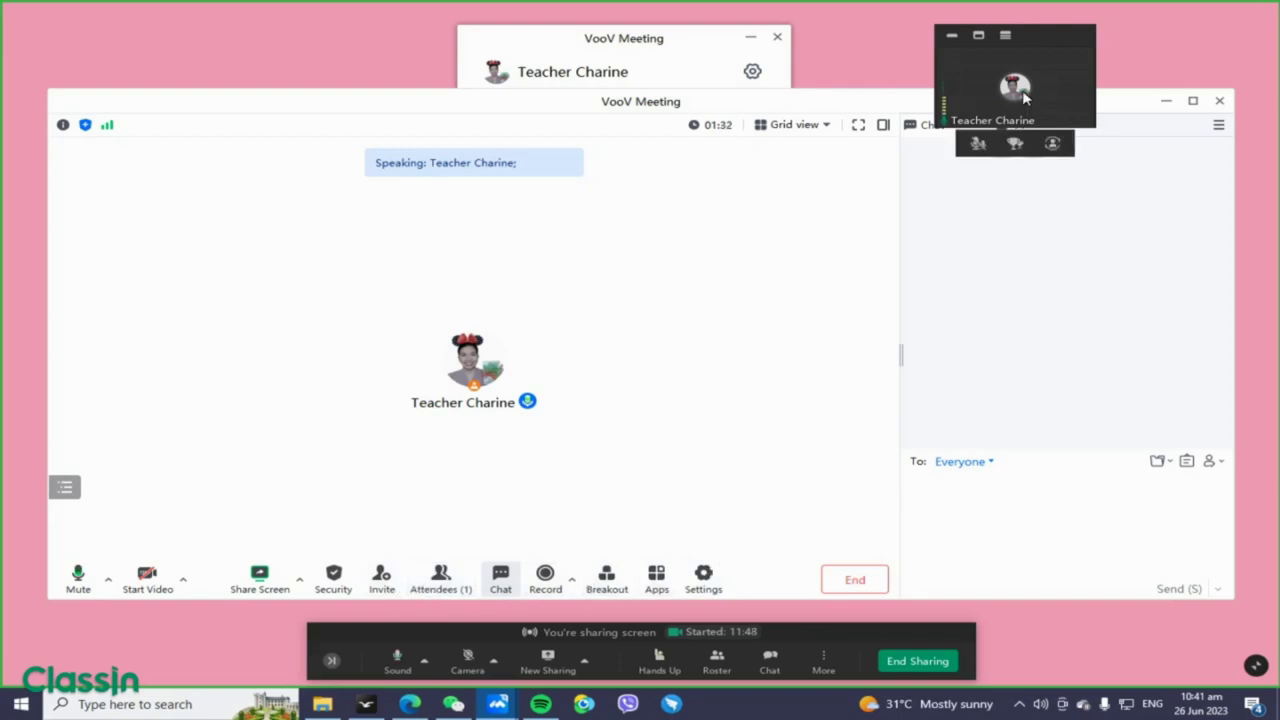
{"action": "left_click_drag", "start_coordinate": [1058, 38], "coordinate": [1035, 7]}
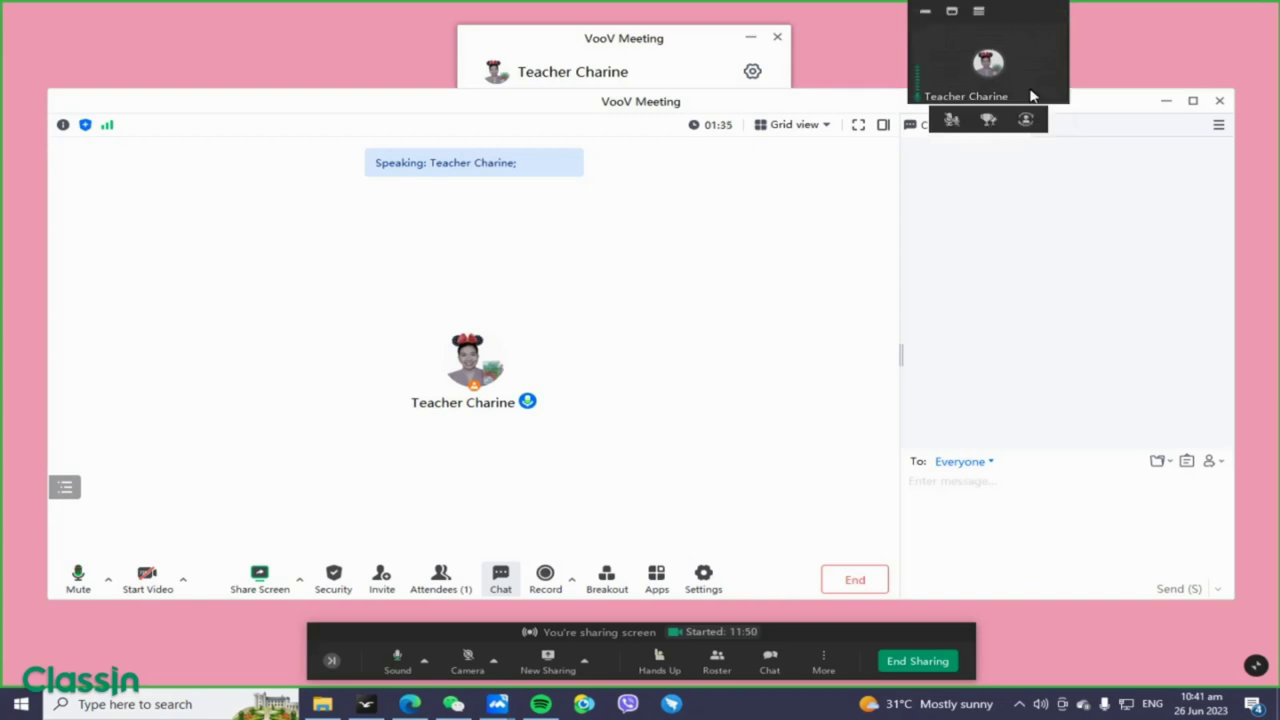
{"action": "left_click", "coordinate": [1019, 128]}
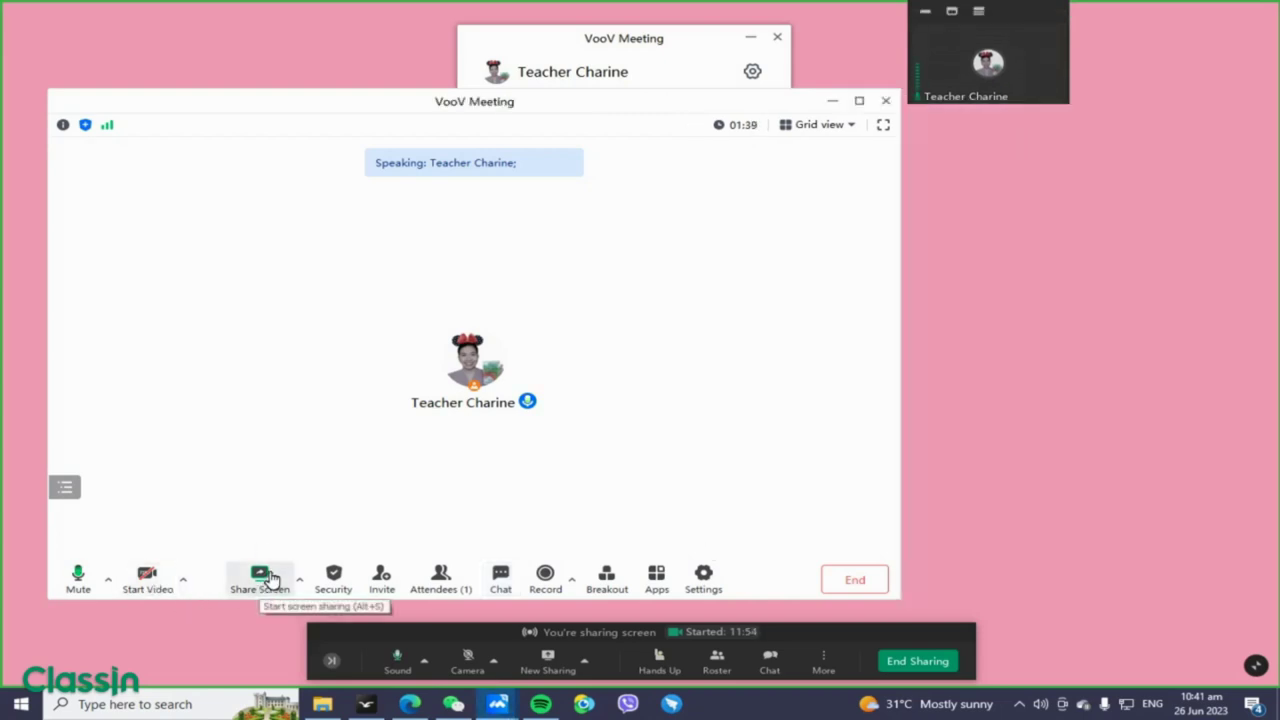
Load the Charina Tutorial YouTube channel in Edge, then minimize the browser
{"action": "left_click", "coordinate": [410, 704]}
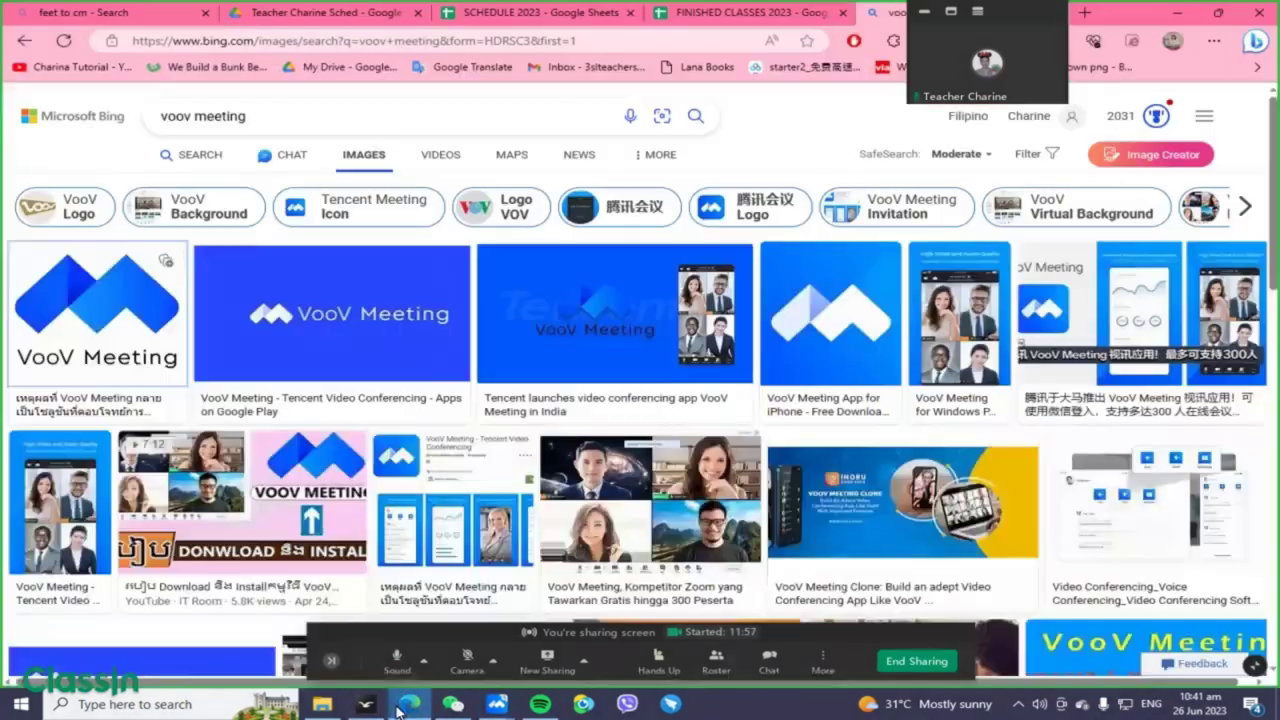
{"action": "left_click", "coordinate": [68, 67]}
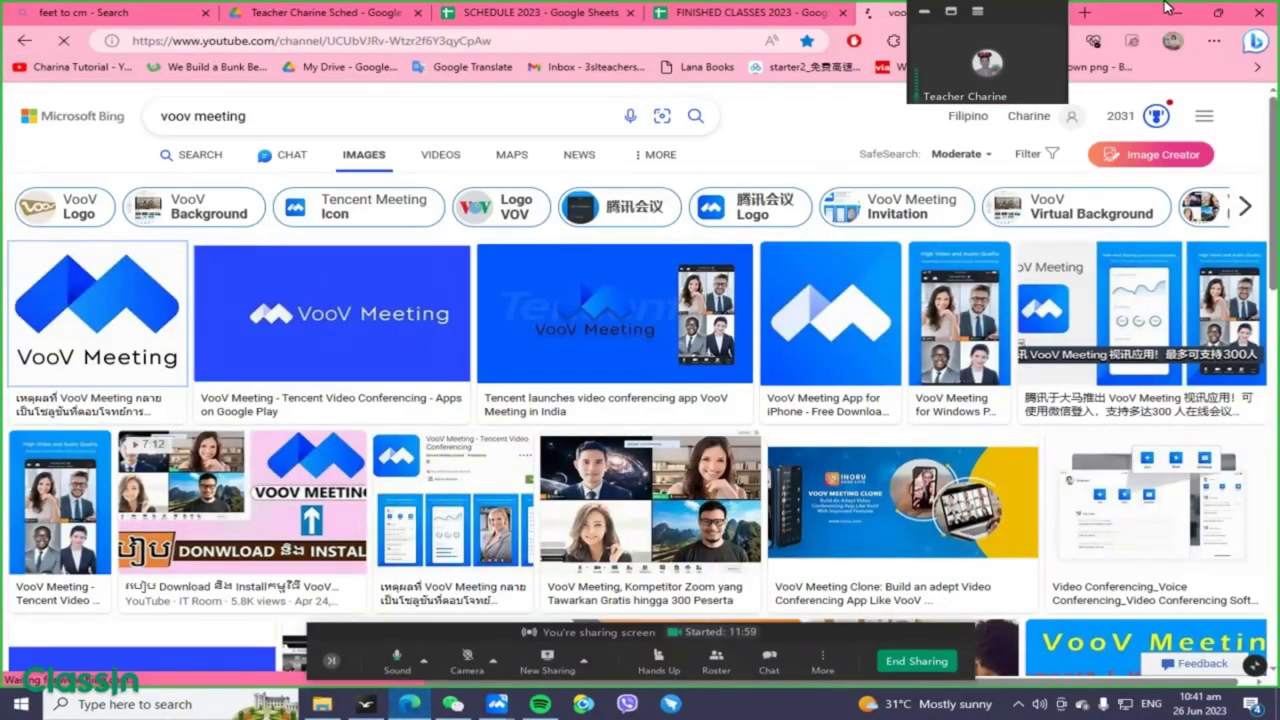
{"action": "left_click", "coordinate": [1175, 12]}
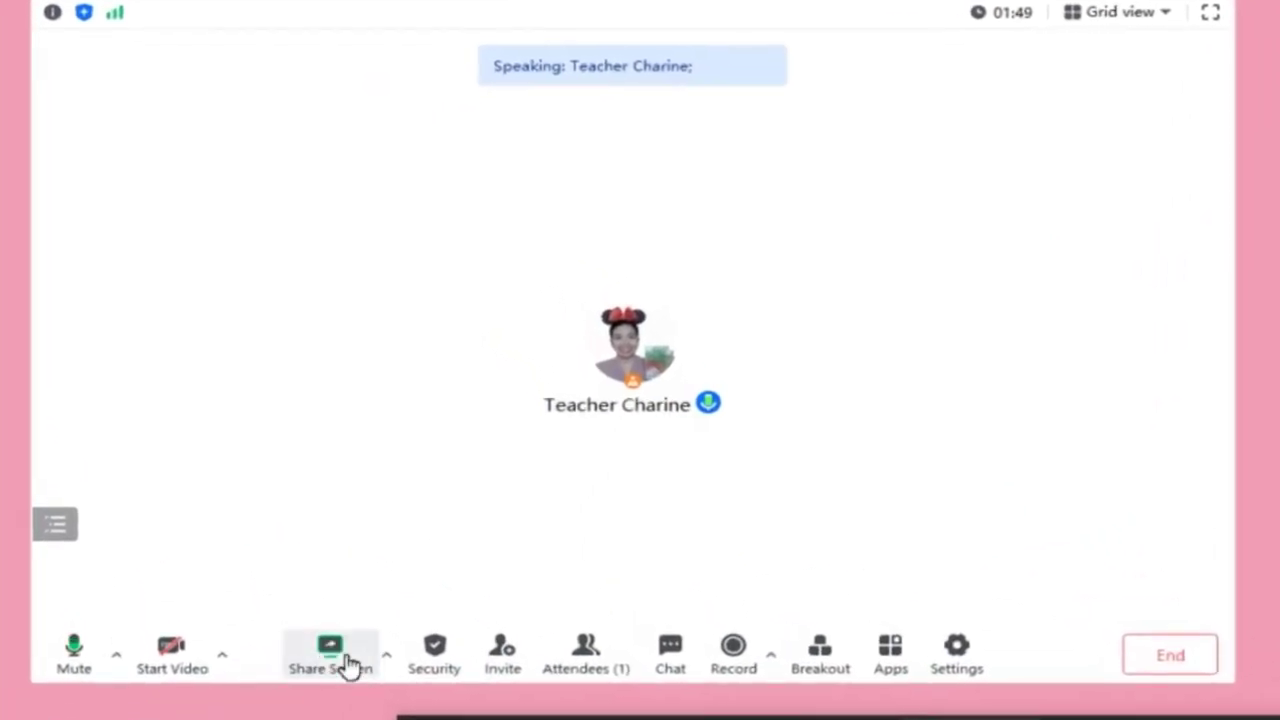
Share the Edge window with Share PC audio ticked
{"action": "left_click", "coordinate": [331, 655]}
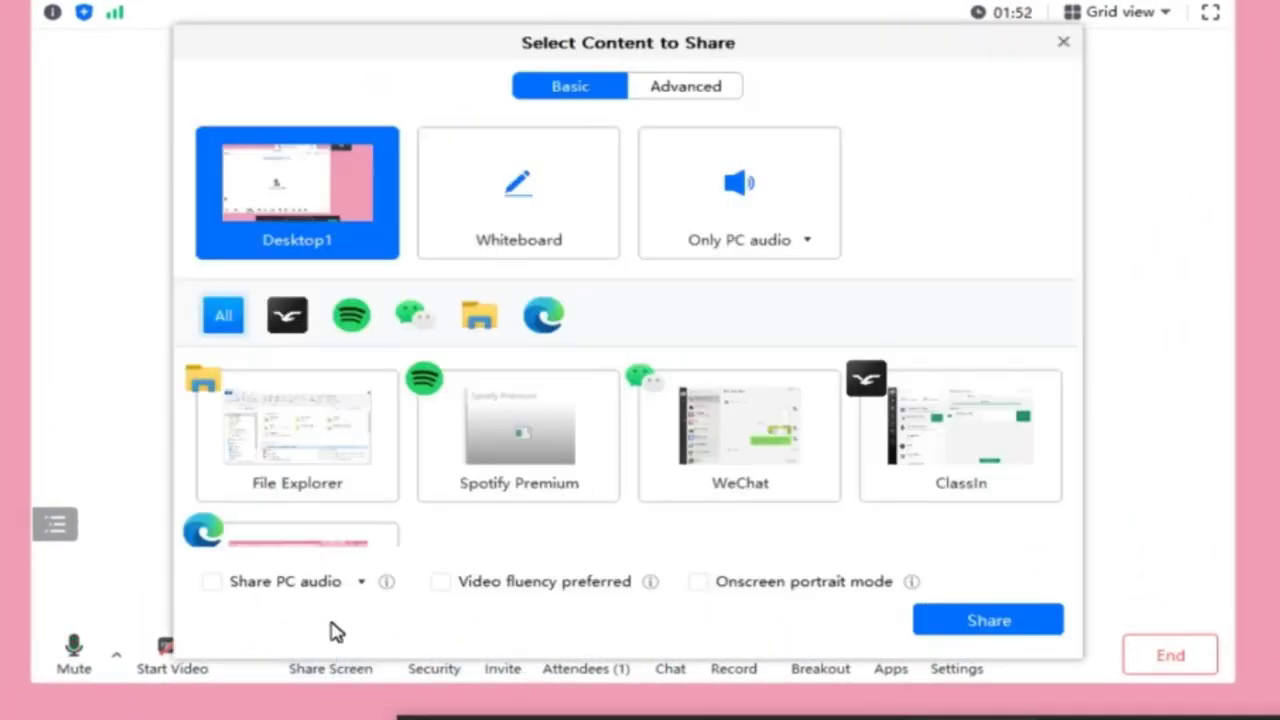
{"action": "scroll", "coordinate": [487, 261], "scroll_direction": "down", "scroll_amount": 1}
{"action": "scroll", "coordinate": [487, 261], "scroll_direction": "down", "scroll_amount": 3}
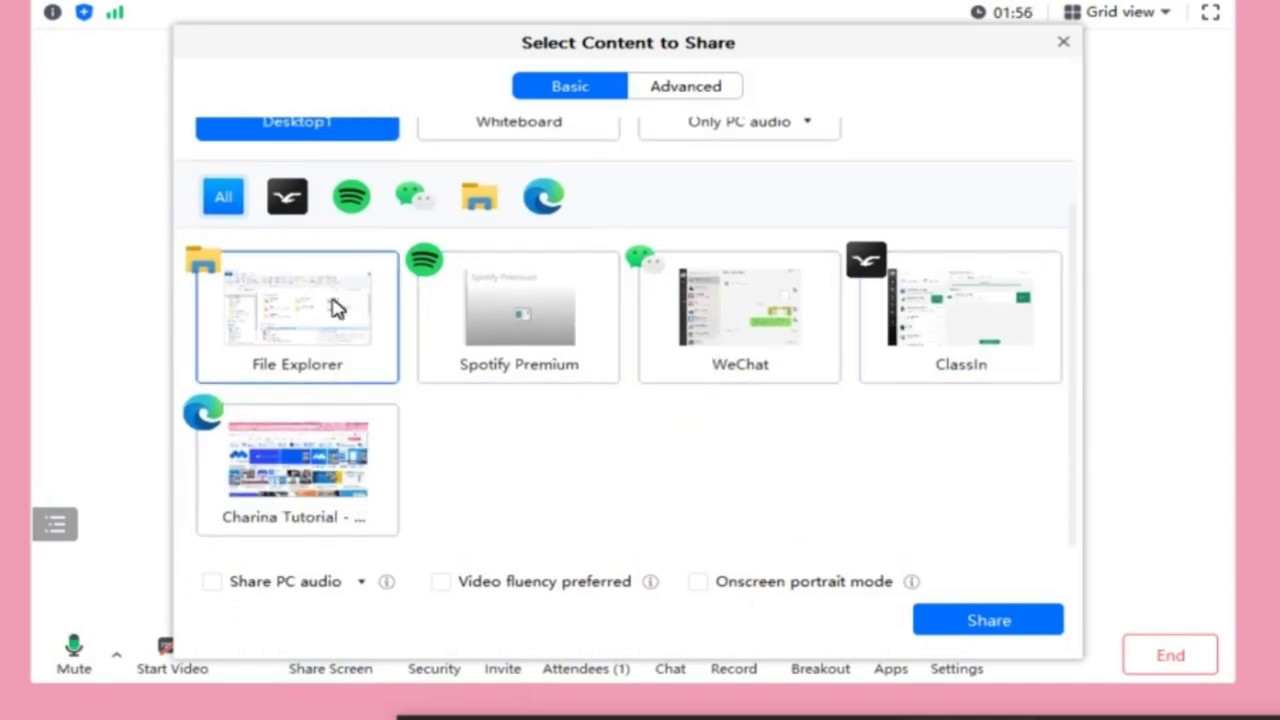
{"action": "scroll", "coordinate": [391, 283], "scroll_direction": "up", "scroll_amount": 2}
{"action": "scroll", "coordinate": [392, 334], "scroll_direction": "up", "scroll_amount": 1}
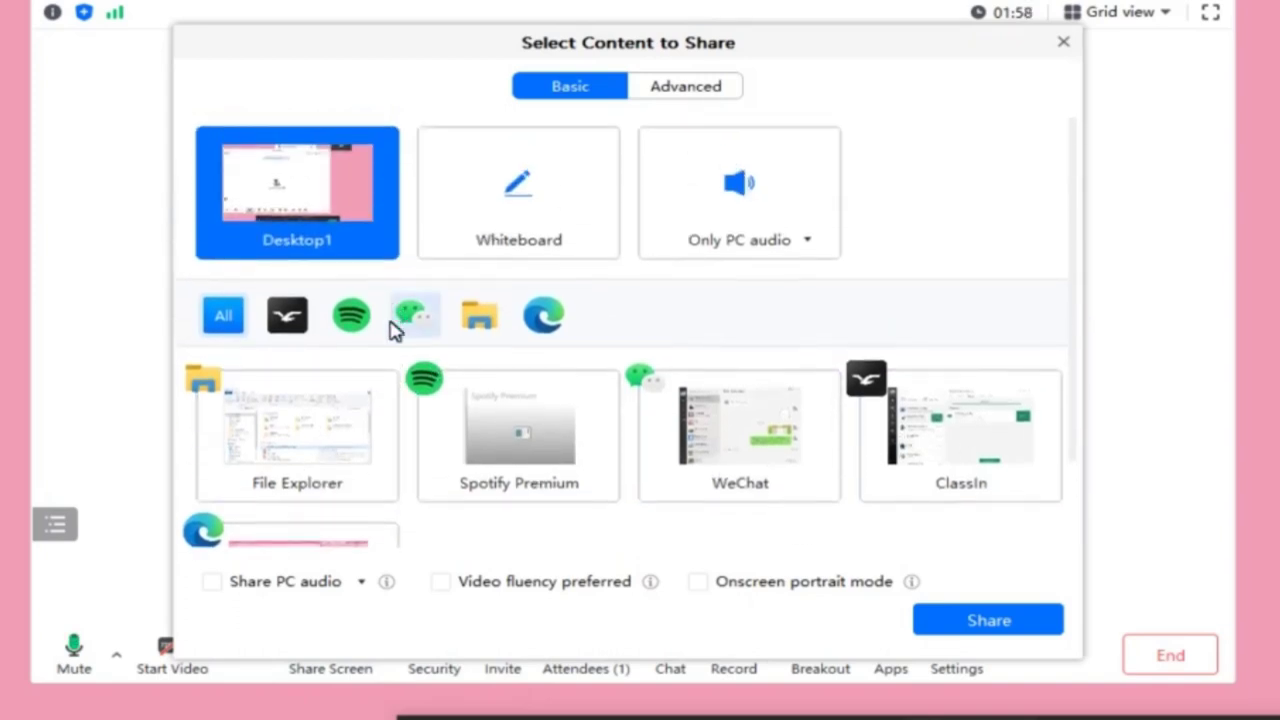
{"action": "scroll", "coordinate": [391, 329], "scroll_direction": "down", "scroll_amount": 3}
{"action": "left_click", "coordinate": [299, 470]}
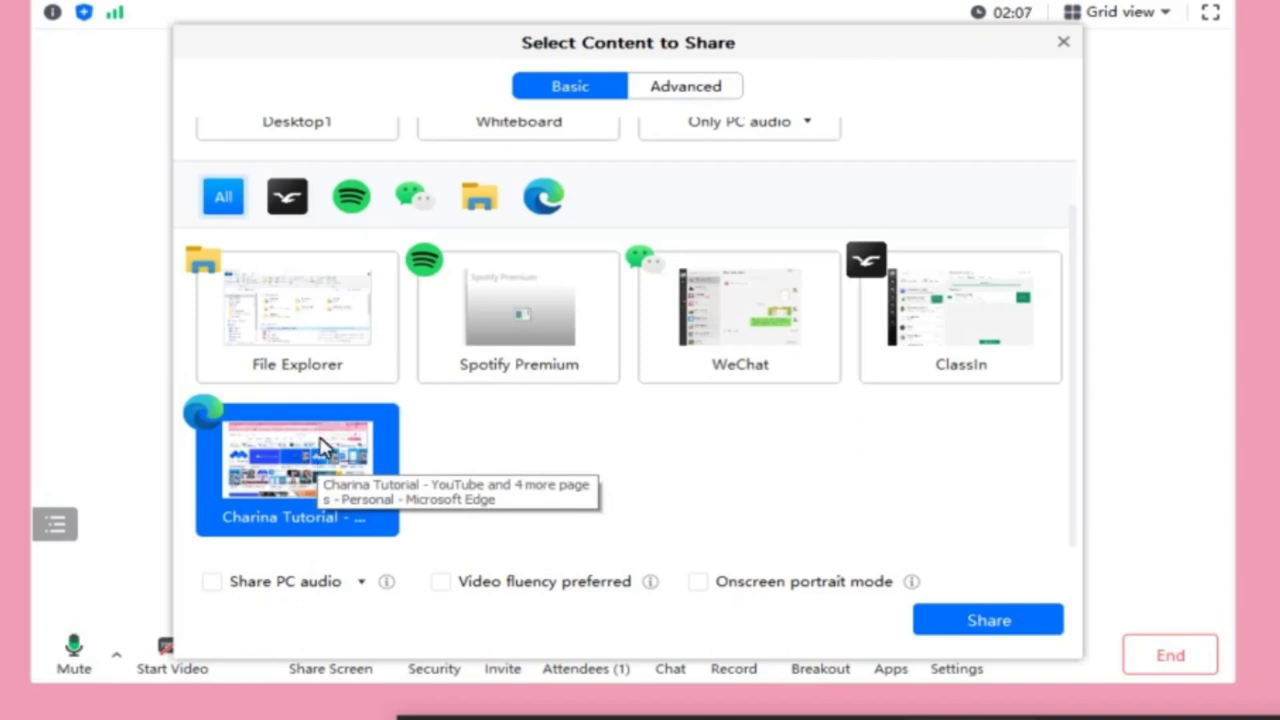
{"action": "left_click", "coordinate": [213, 585]}
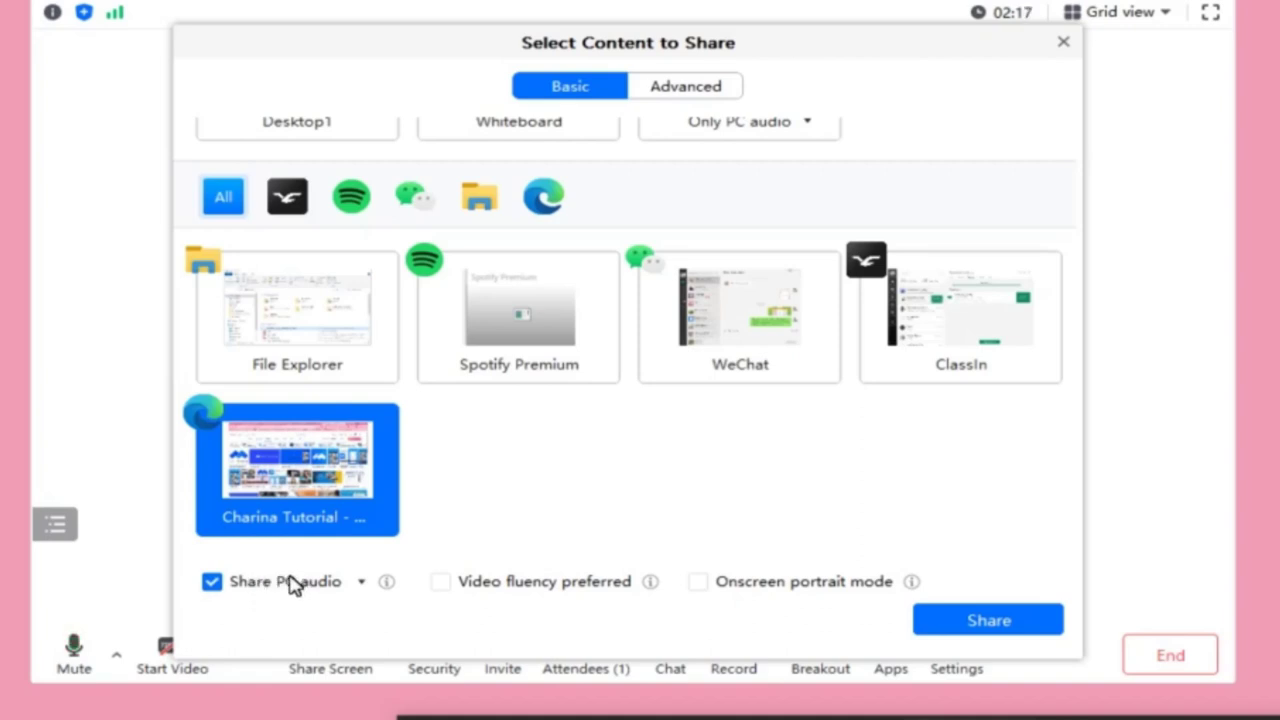
{"action": "left_click", "coordinate": [211, 581]}
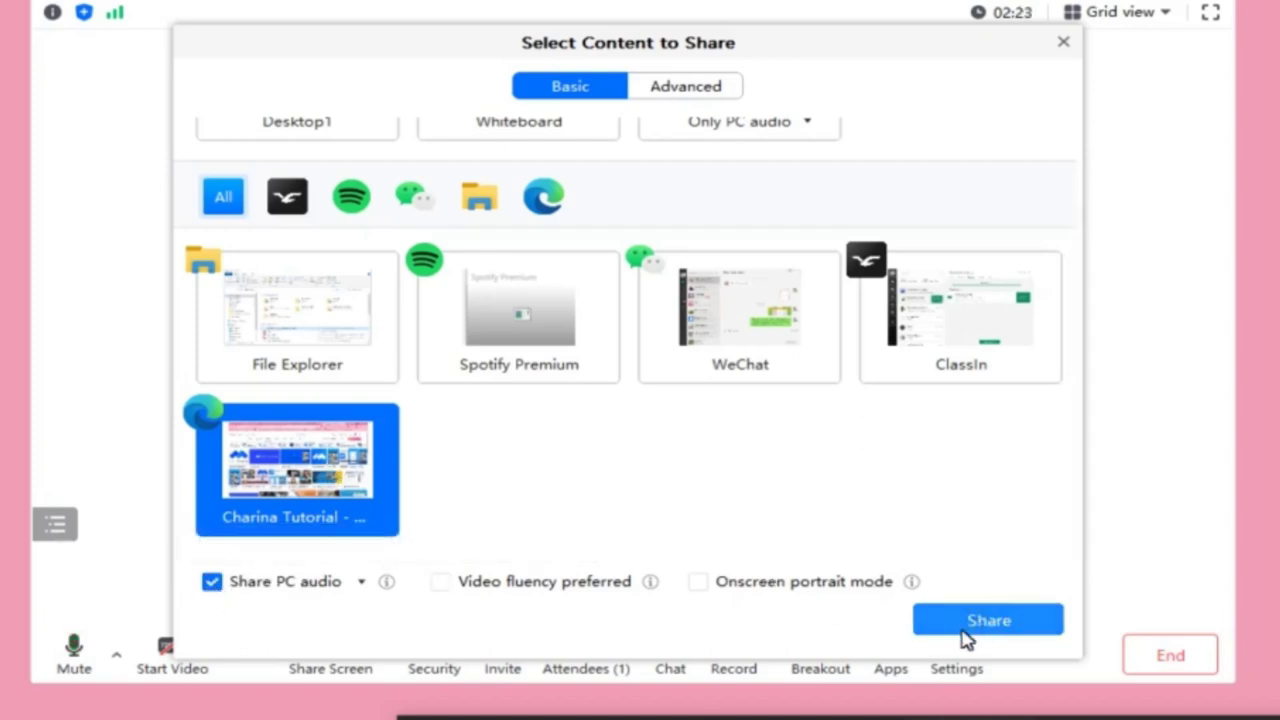
{"action": "left_click", "coordinate": [990, 620]}
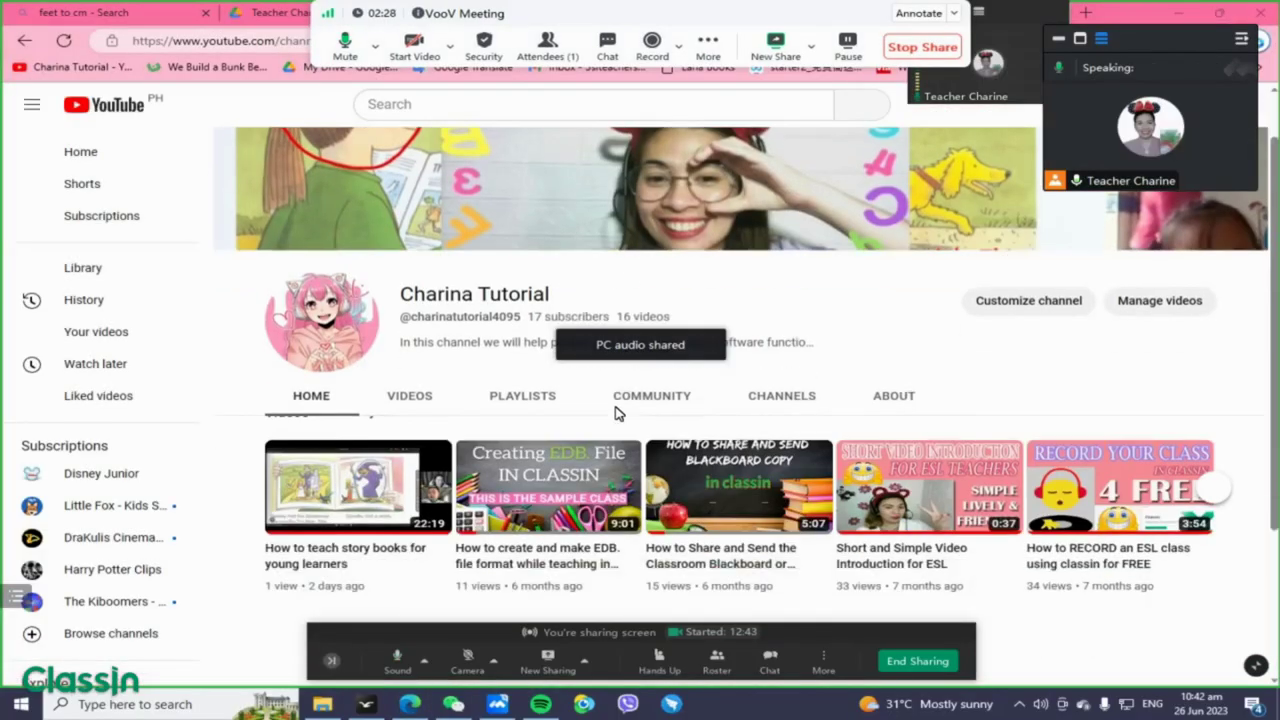
Play the ClassIn blackboard tutorial video in full screen and pause it at 0:20
{"action": "scroll", "coordinate": [614, 414], "scroll_direction": "down", "scroll_amount": 2}
{"action": "scroll", "coordinate": [513, 176], "scroll_direction": "up", "scroll_amount": 2}
{"action": "scroll", "coordinate": [694, 380], "scroll_direction": "down", "scroll_amount": 1}
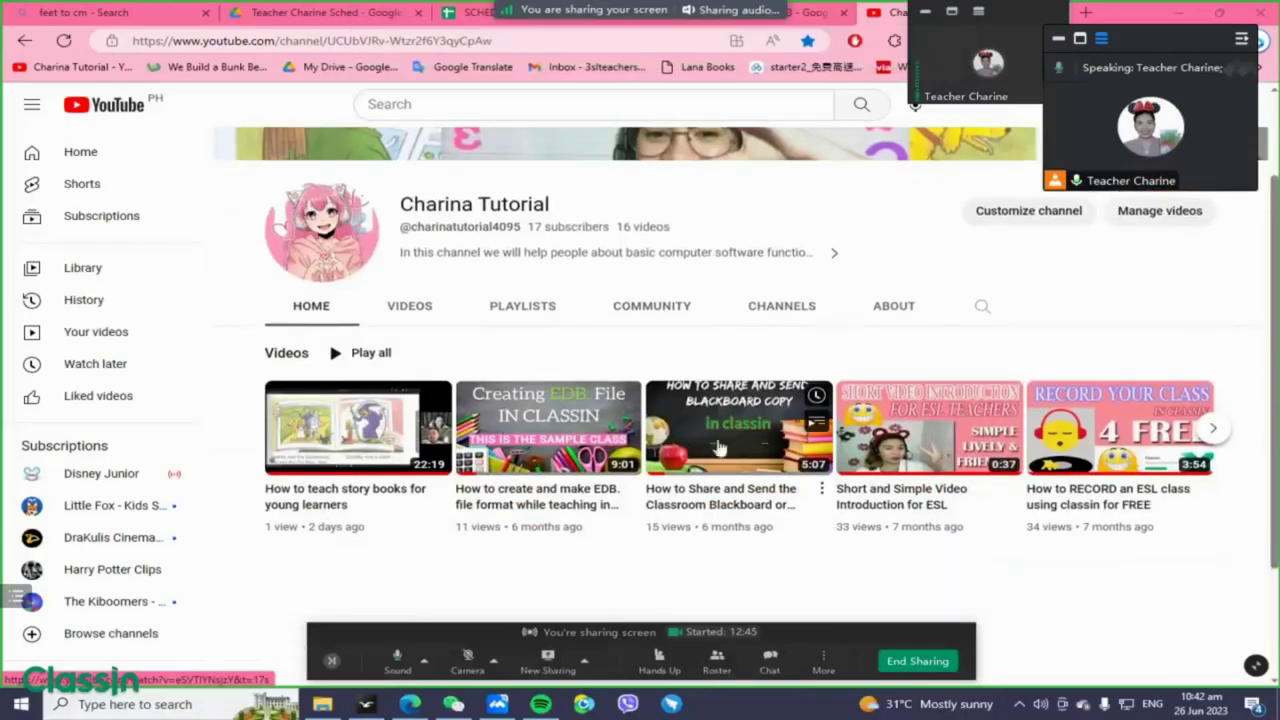
{"action": "left_click", "coordinate": [731, 450]}
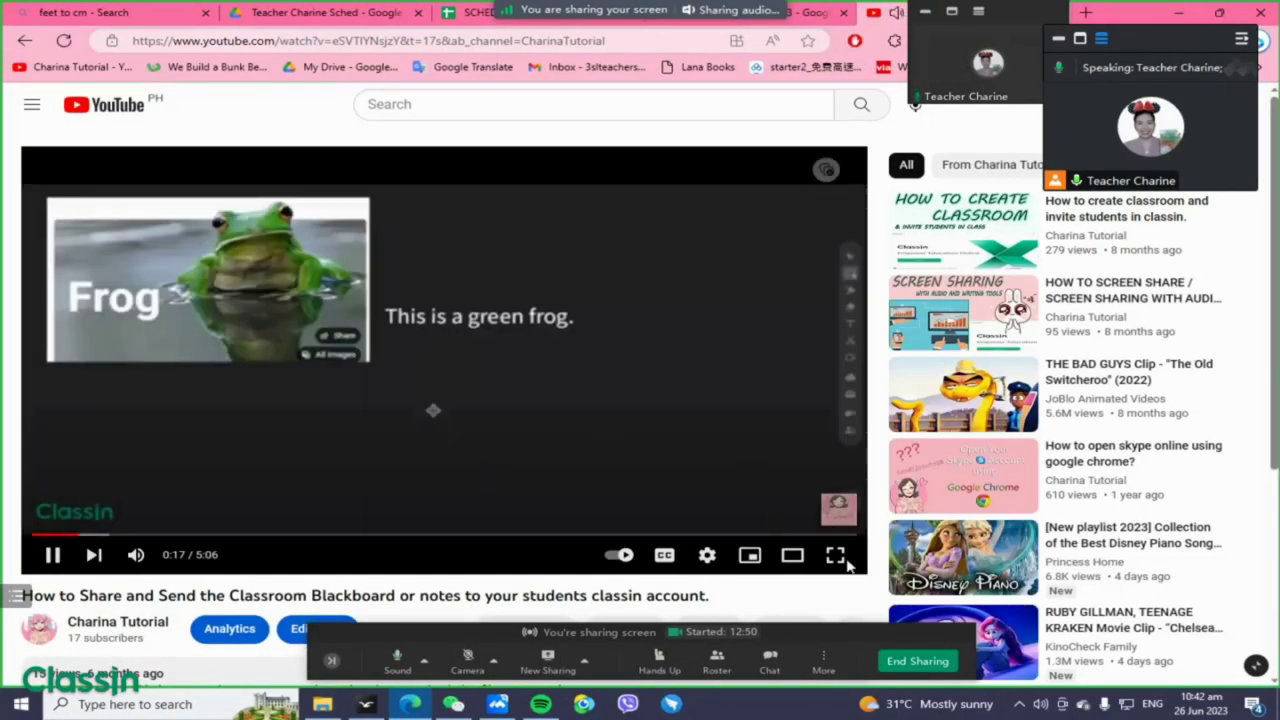
{"action": "left_click", "coordinate": [835, 555]}
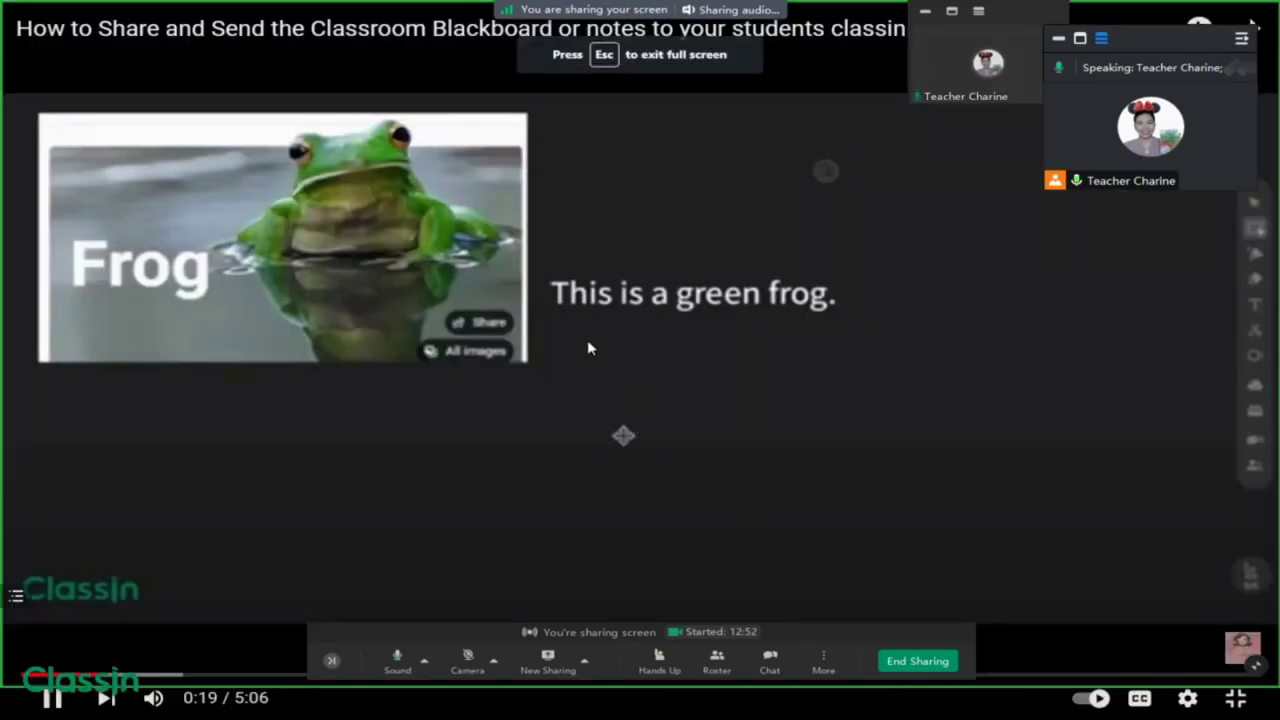
{"action": "left_click", "coordinate": [638, 430]}
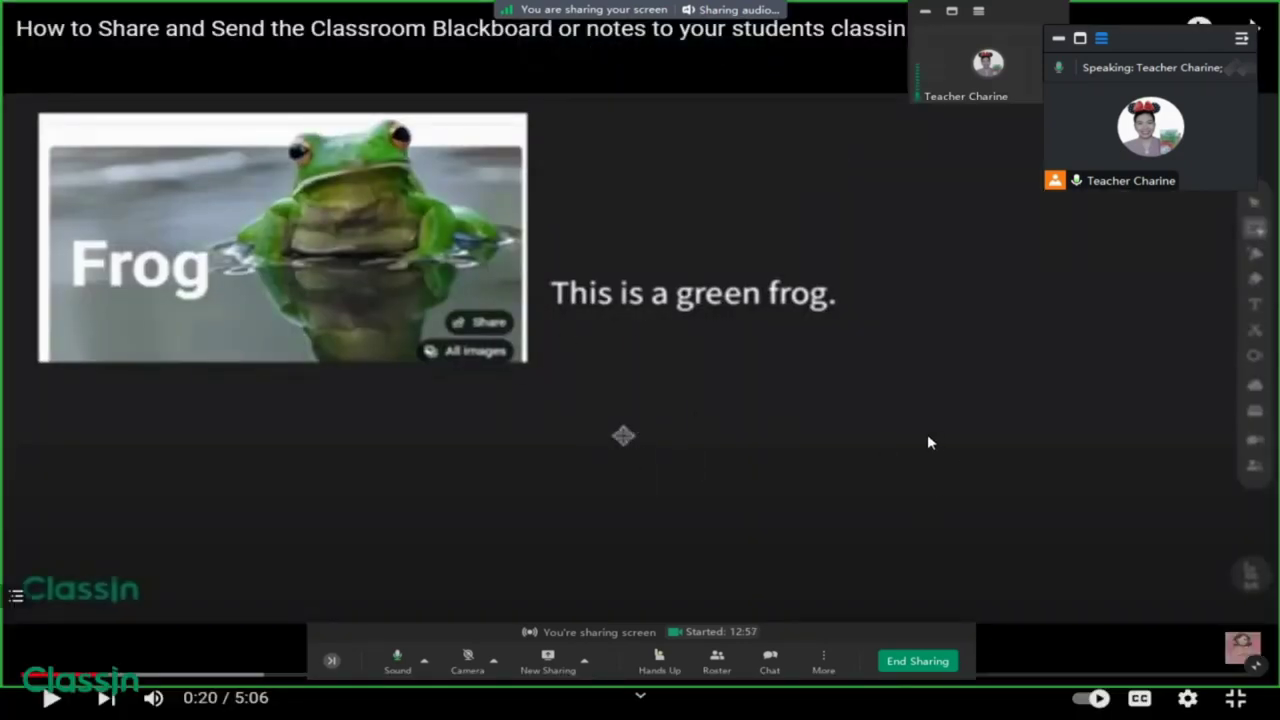
Toggle full screen off and on, then exit it to return to the normal YouTube page
{"action": "left_click", "coordinate": [1236, 697]}
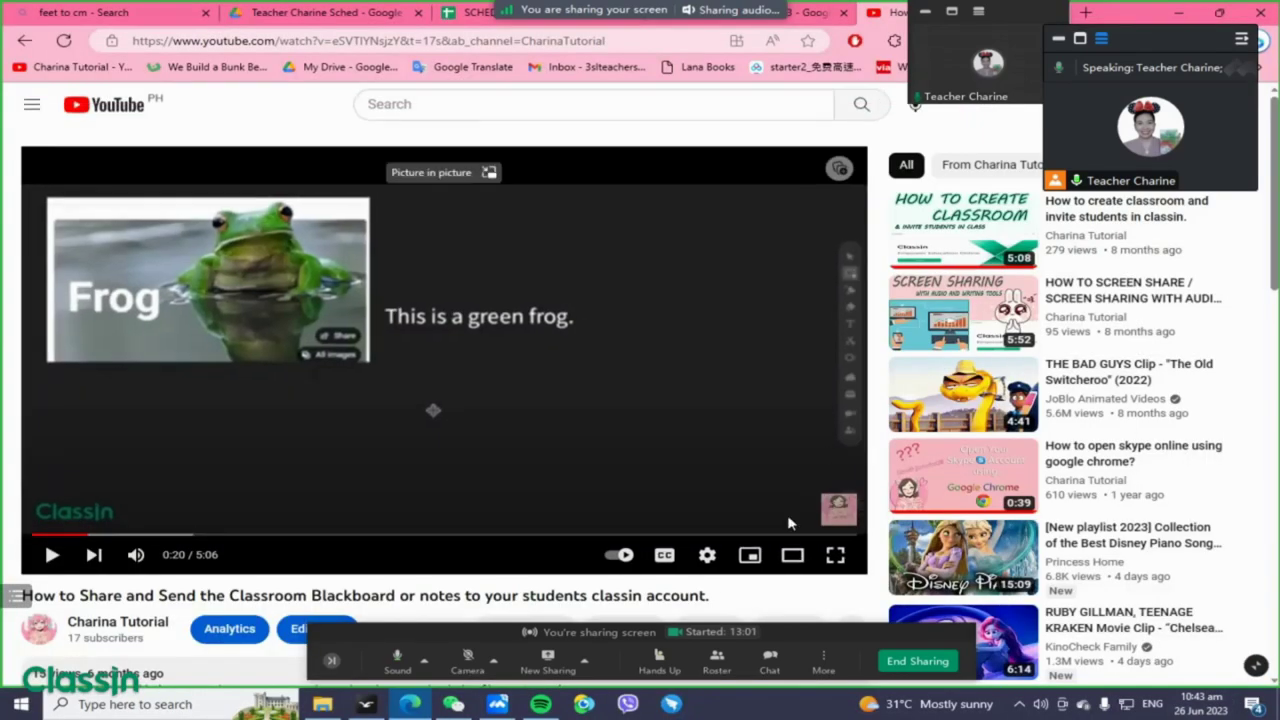
{"action": "left_click", "coordinate": [835, 558]}
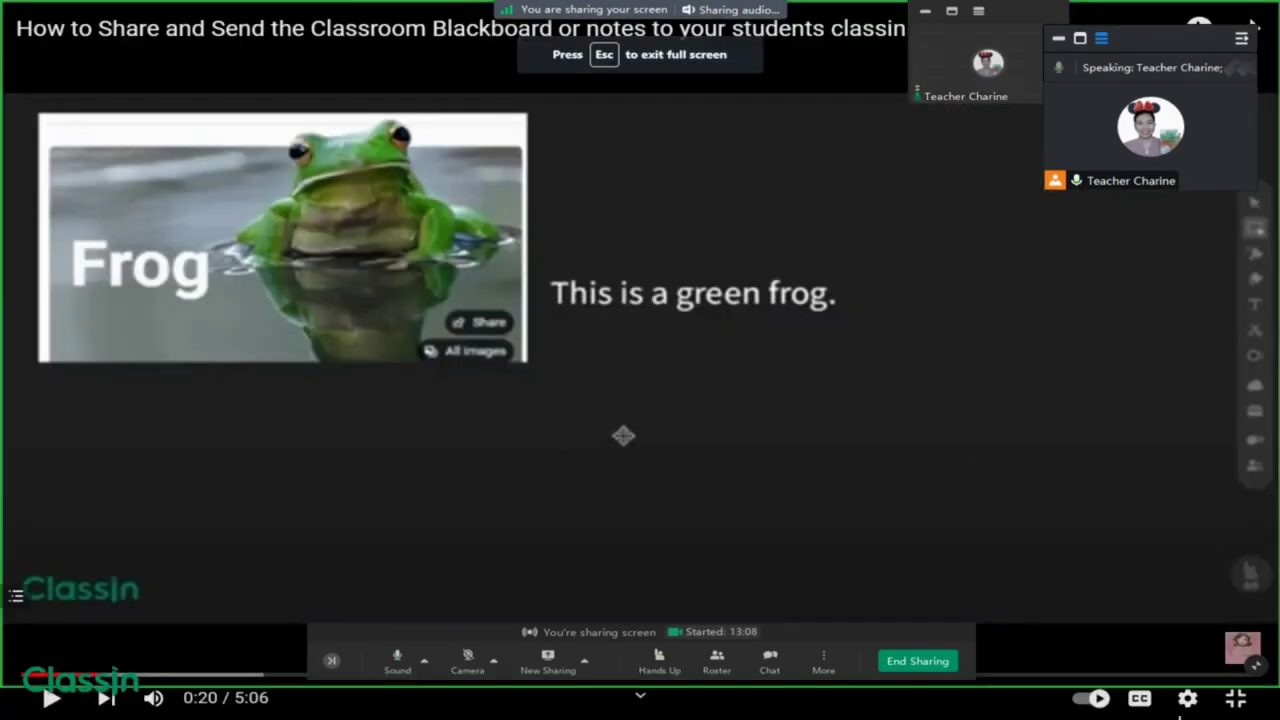
{"action": "left_click", "coordinate": [1237, 699]}
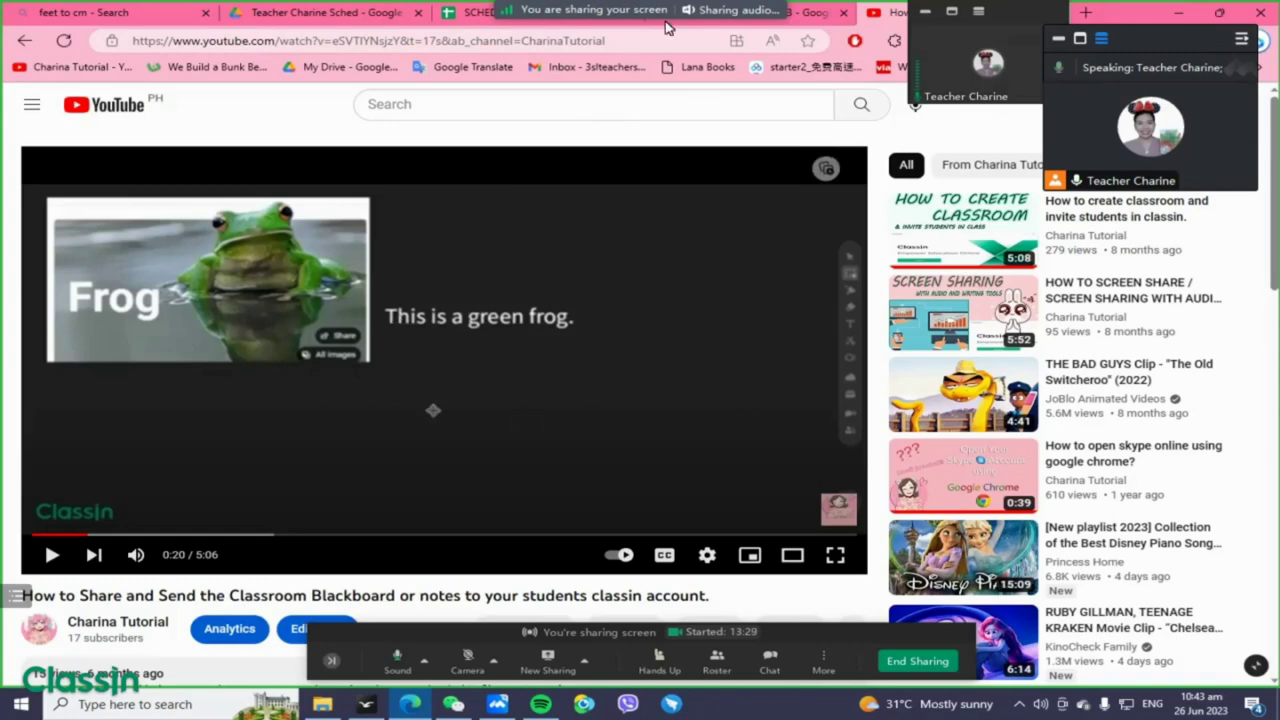
Toggle 'Allow other attendees to annotate' in the Annotate menu twice
{"action": "mouse_move", "coordinate": [553, 16]}
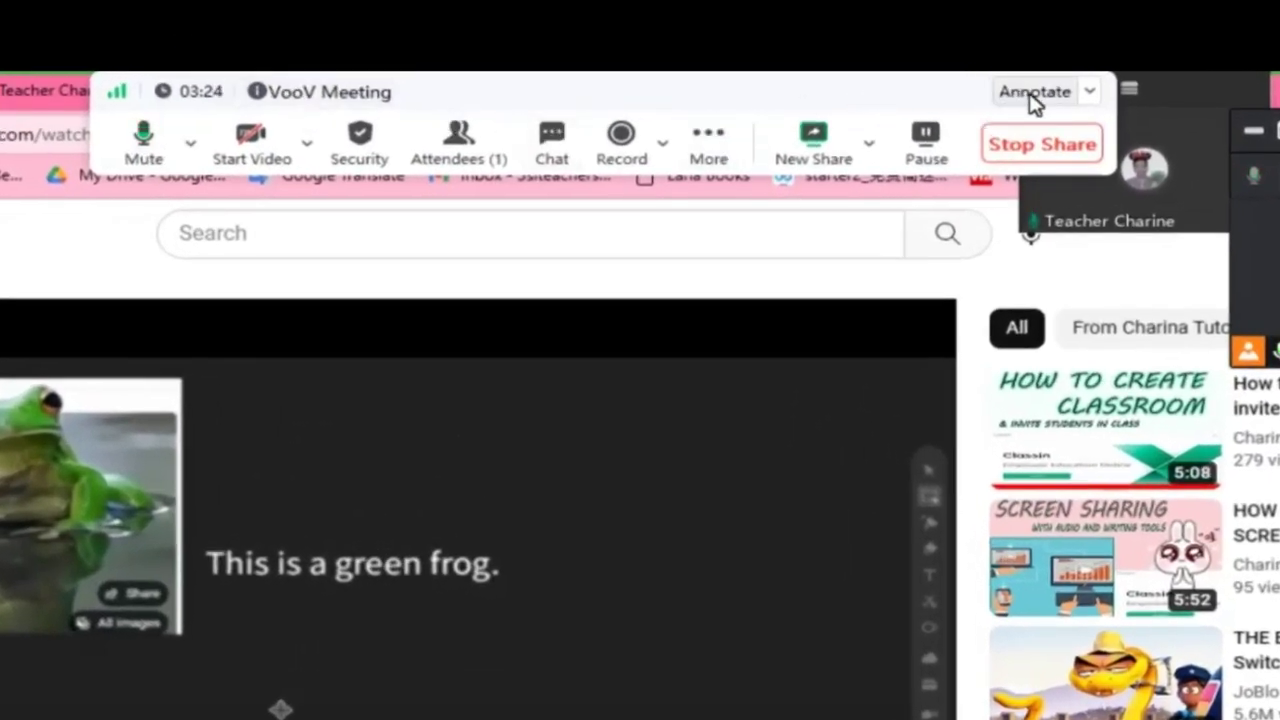
{"action": "left_click", "coordinate": [1089, 92]}
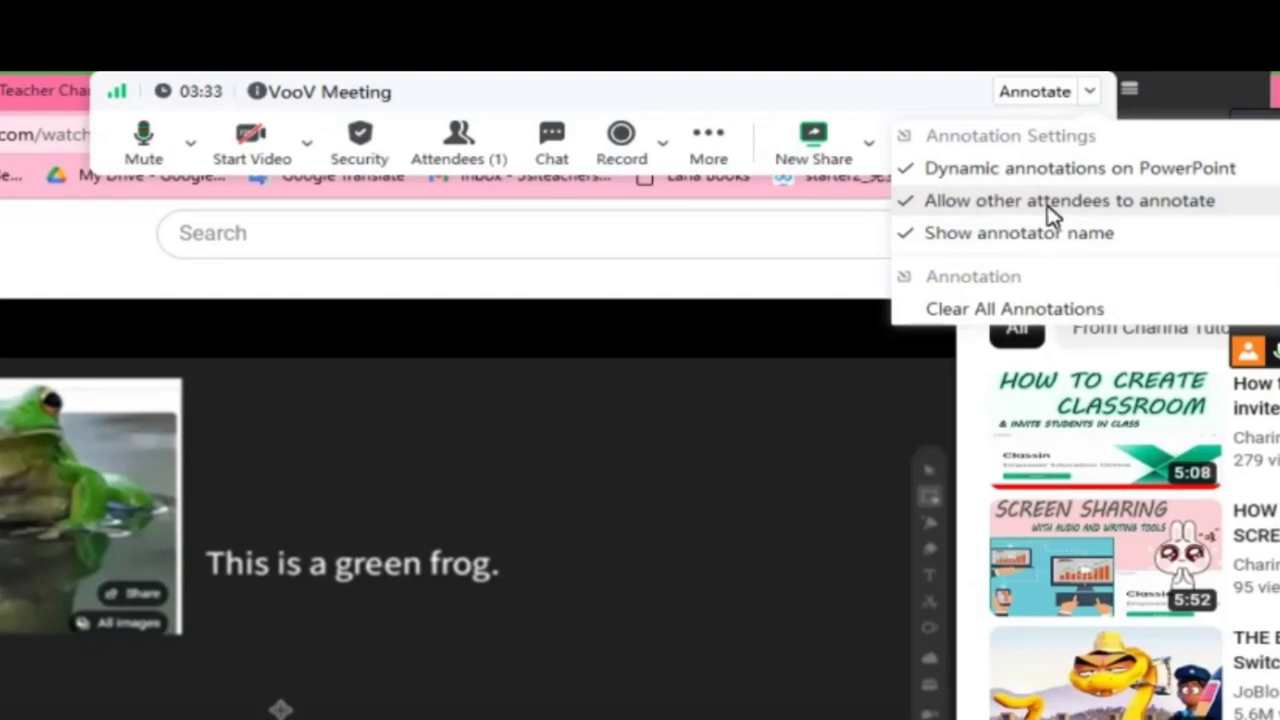
{"action": "left_click", "coordinate": [957, 200]}
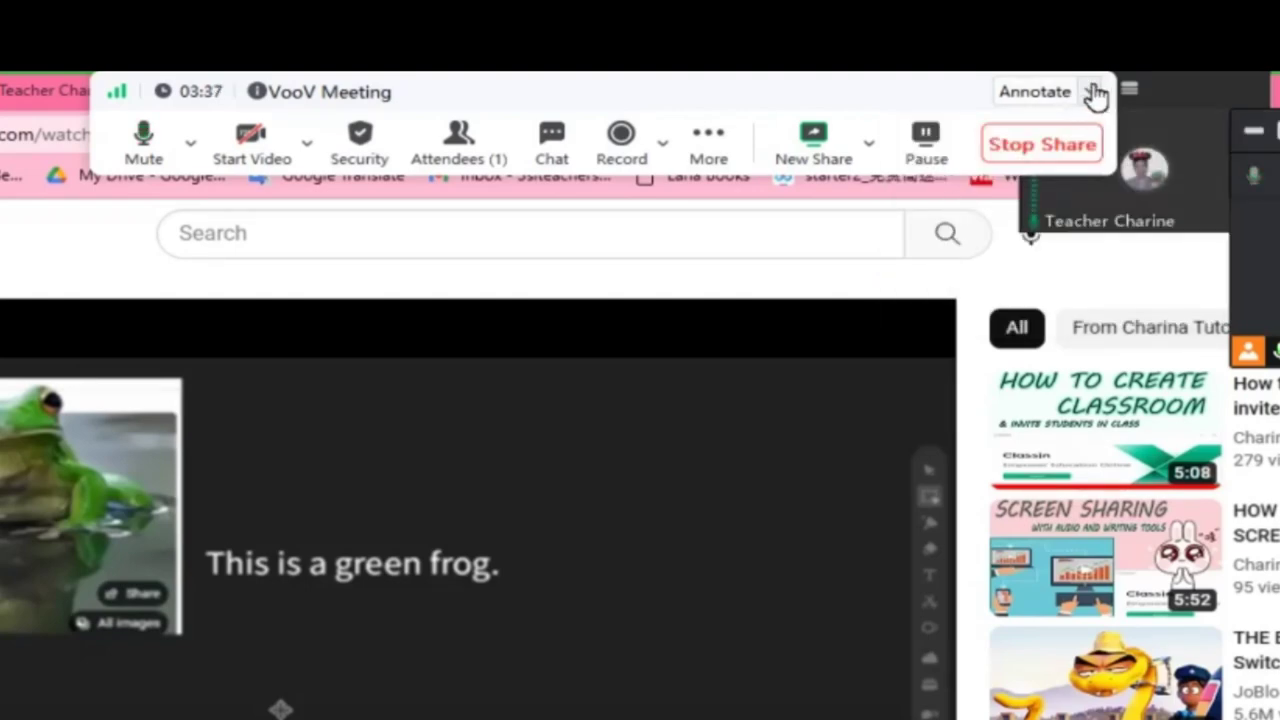
{"action": "left_click", "coordinate": [1092, 93]}
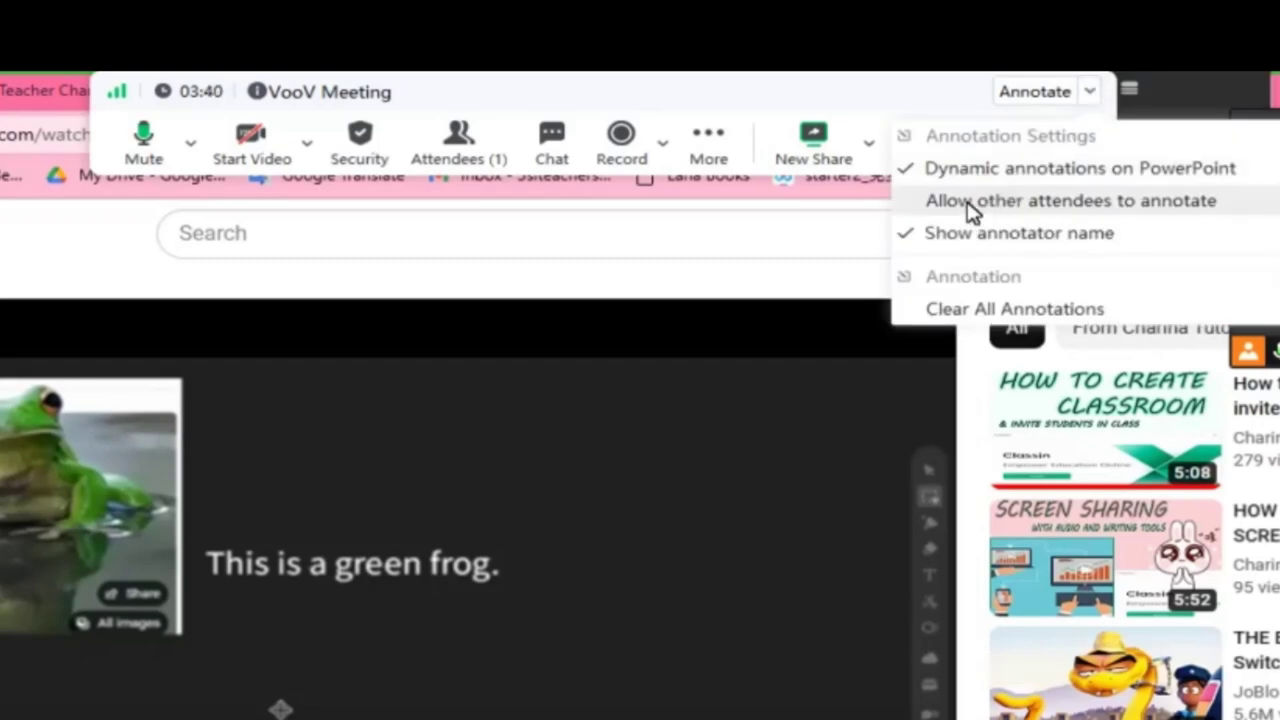
{"action": "left_click", "coordinate": [941, 207]}
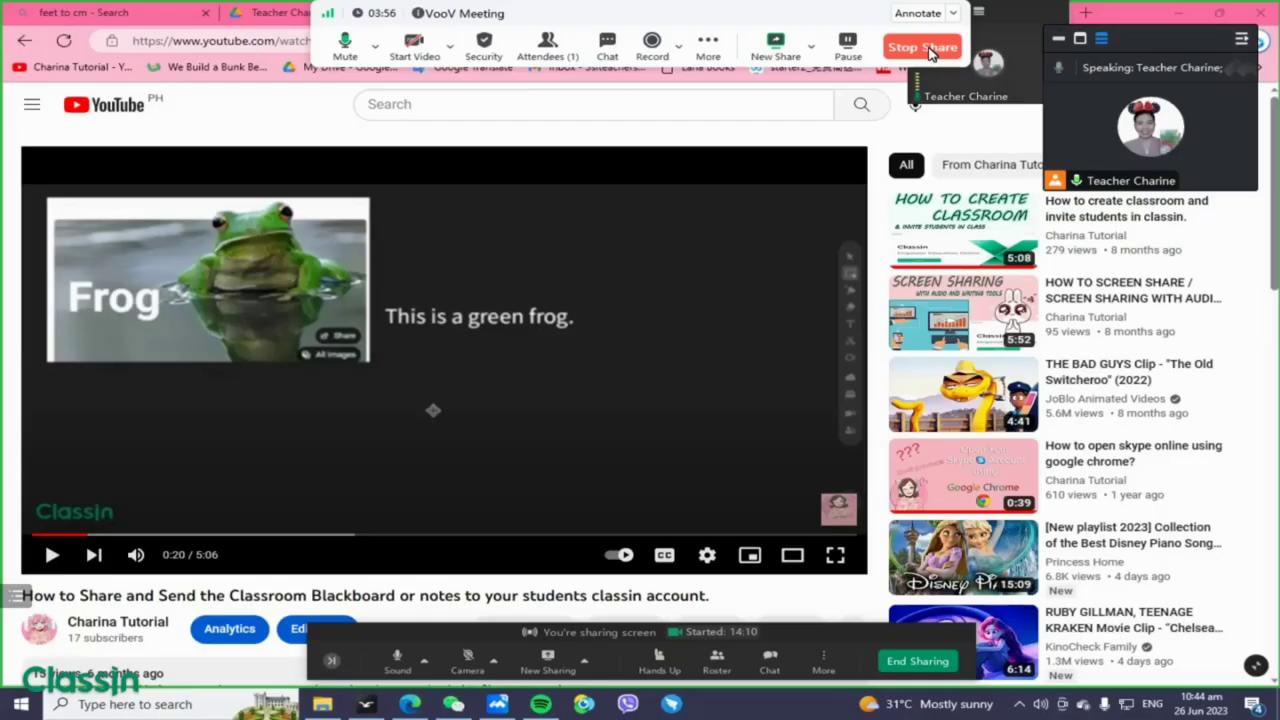
Stop sharing the YouTube tab and drag the VooV Meeting window aside
{"action": "left_click", "coordinate": [1045, 146]}
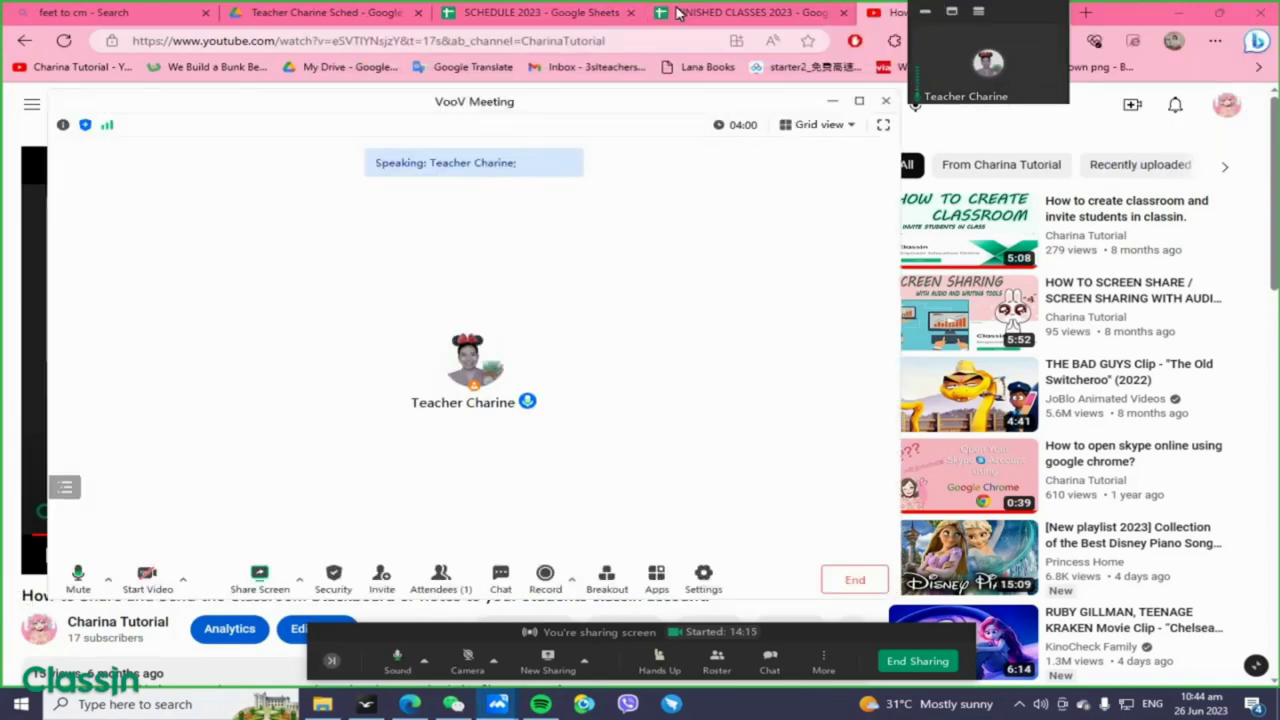
{"action": "left_click_drag", "start_coordinate": [620, 101], "coordinate": [713, 40]}
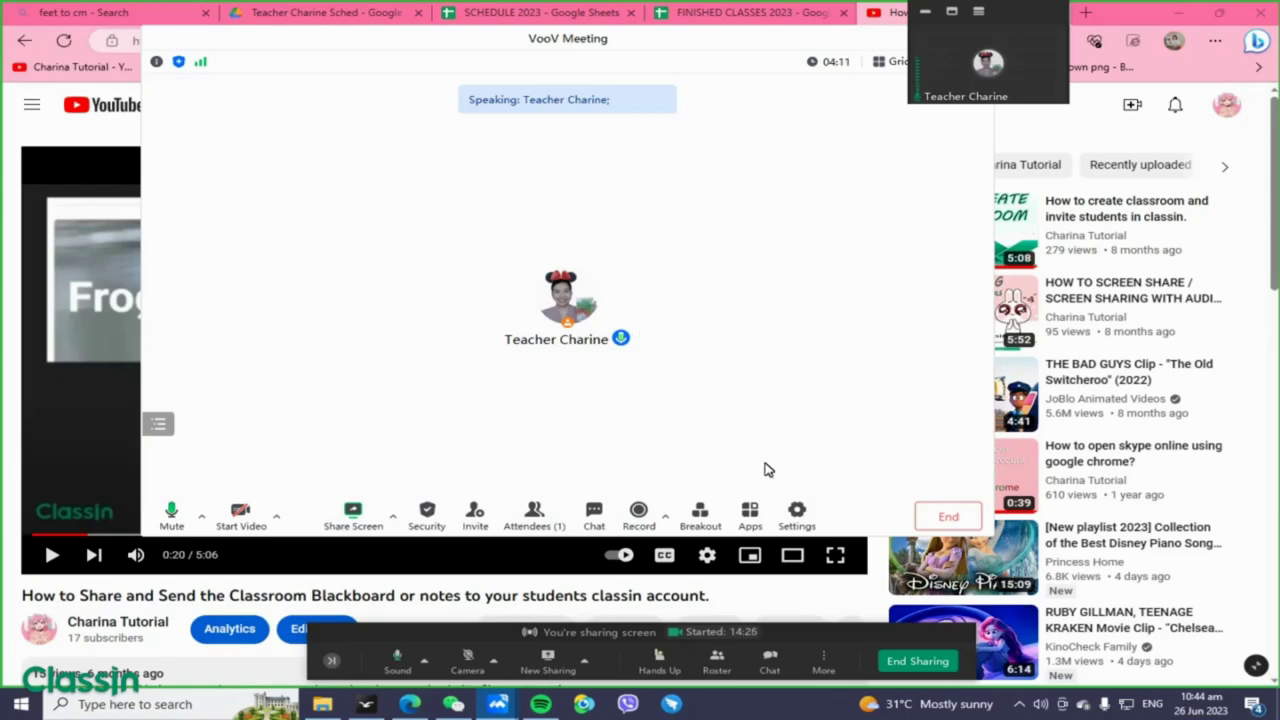
In Video settings, keep ManyCam Virtual Webcam as the camera
{"action": "left_click", "coordinate": [797, 514]}
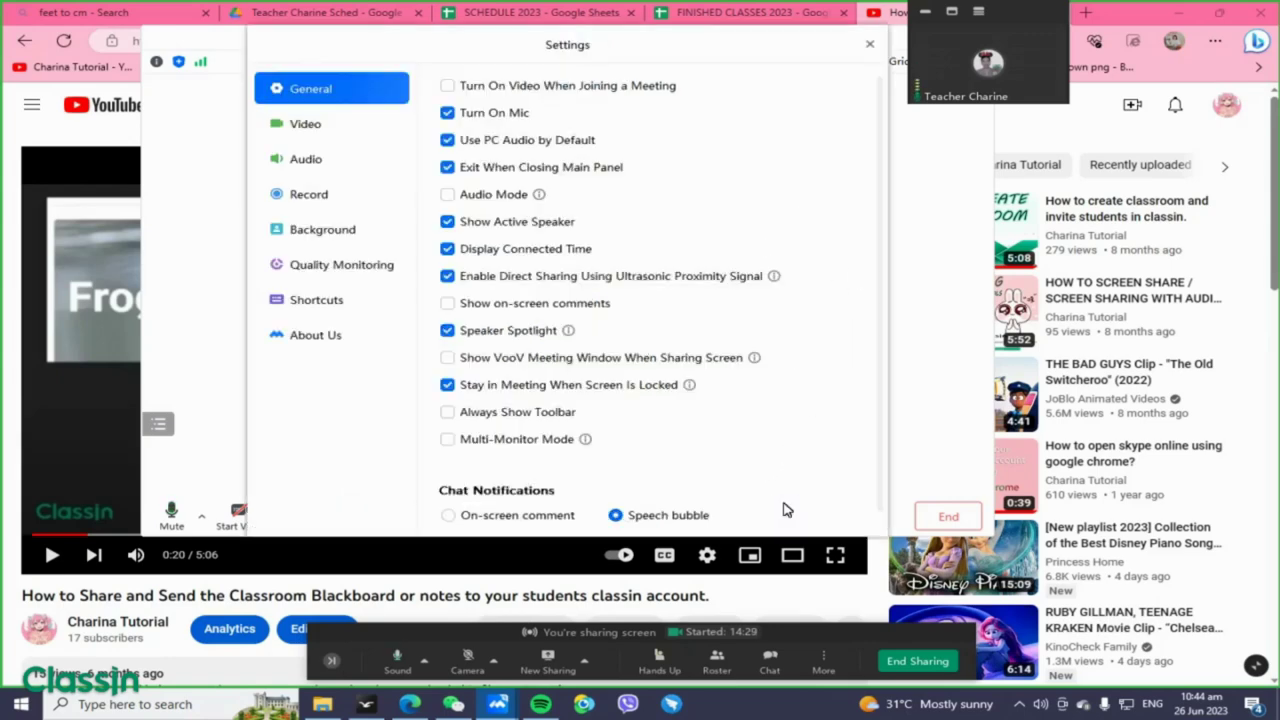
{"action": "left_click", "coordinate": [334, 126]}
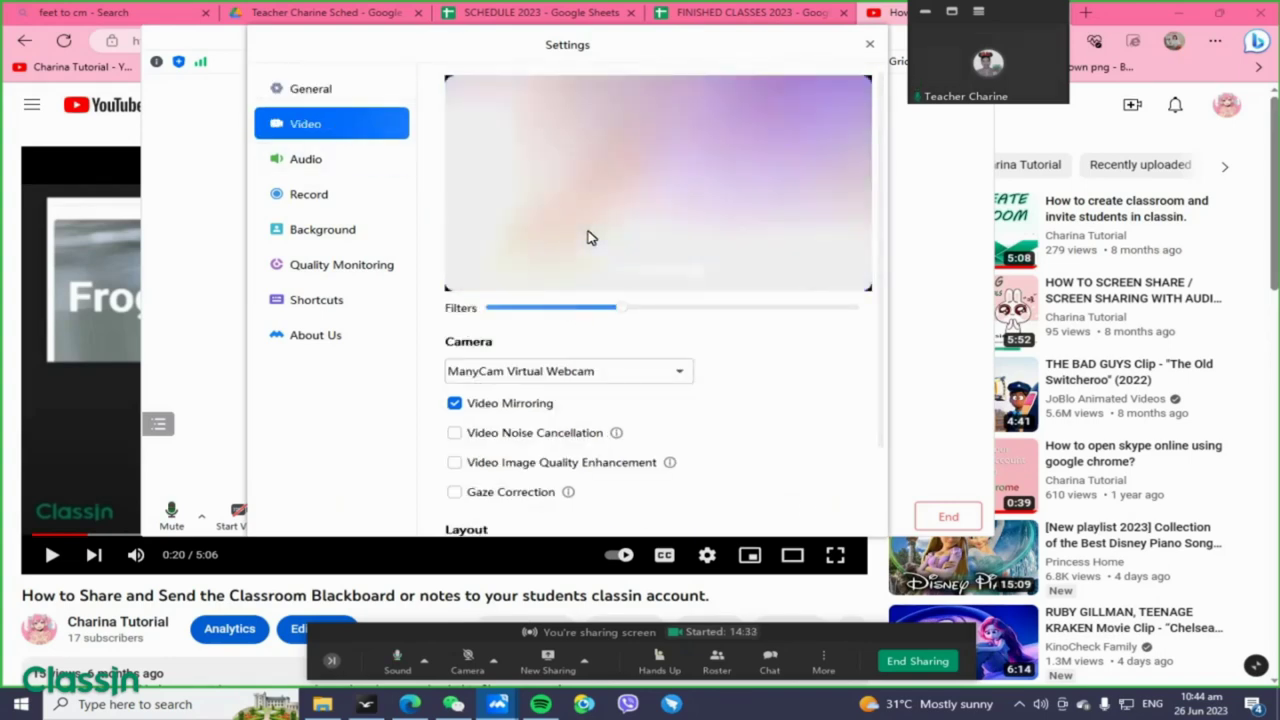
{"action": "left_click", "coordinate": [571, 372]}
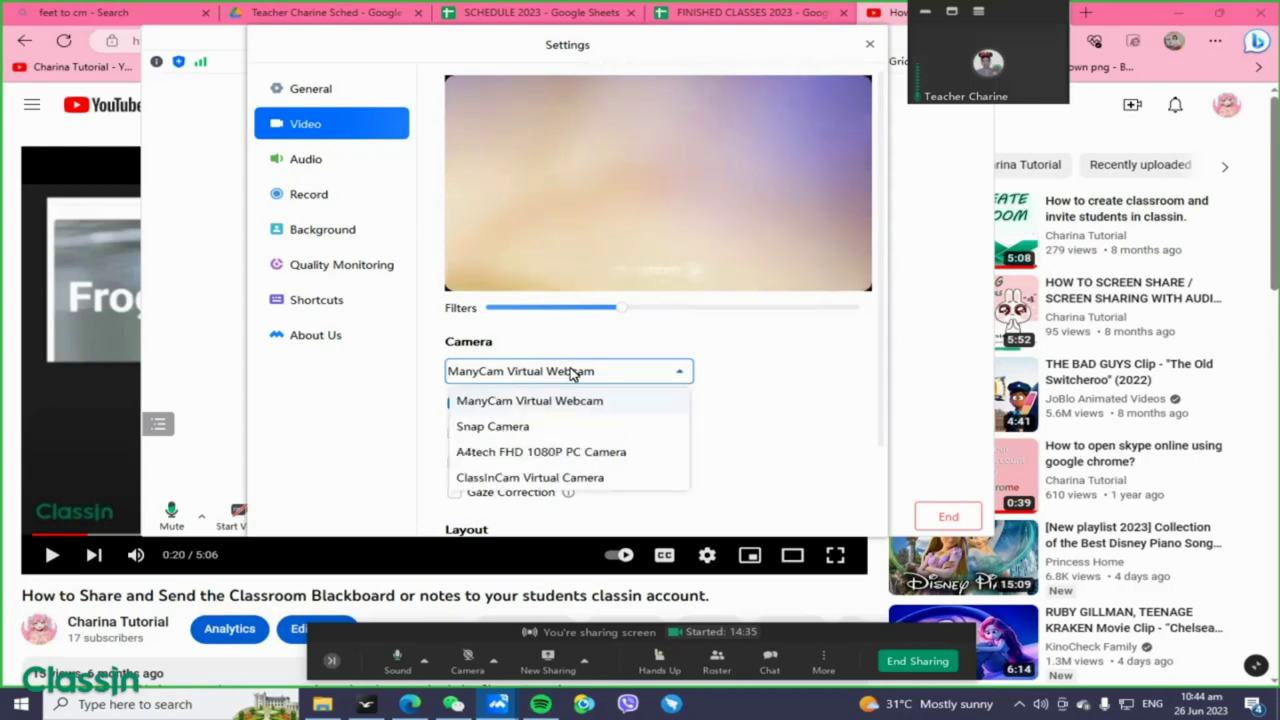
{"action": "left_click", "coordinate": [535, 400]}
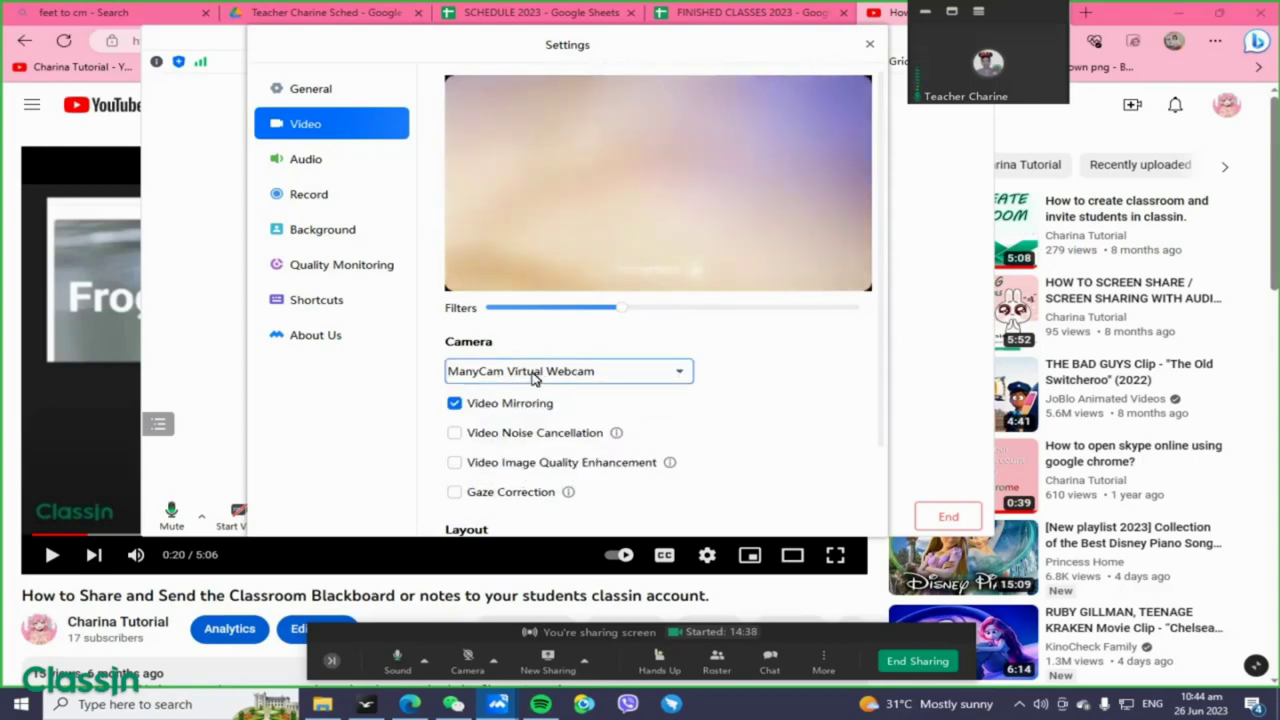
Try Blur and room backgrounds, set the background to None, review Audio, and close Settings
{"action": "left_click", "coordinate": [336, 235]}
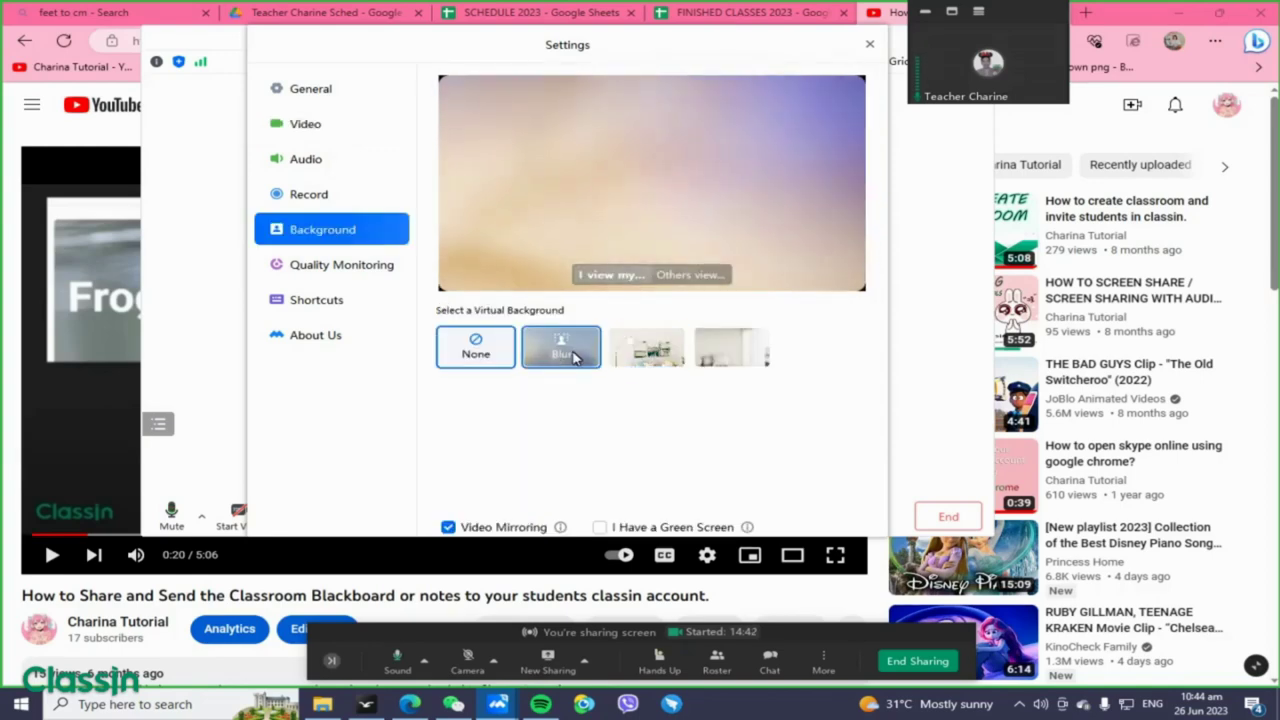
{"action": "left_click", "coordinate": [560, 348]}
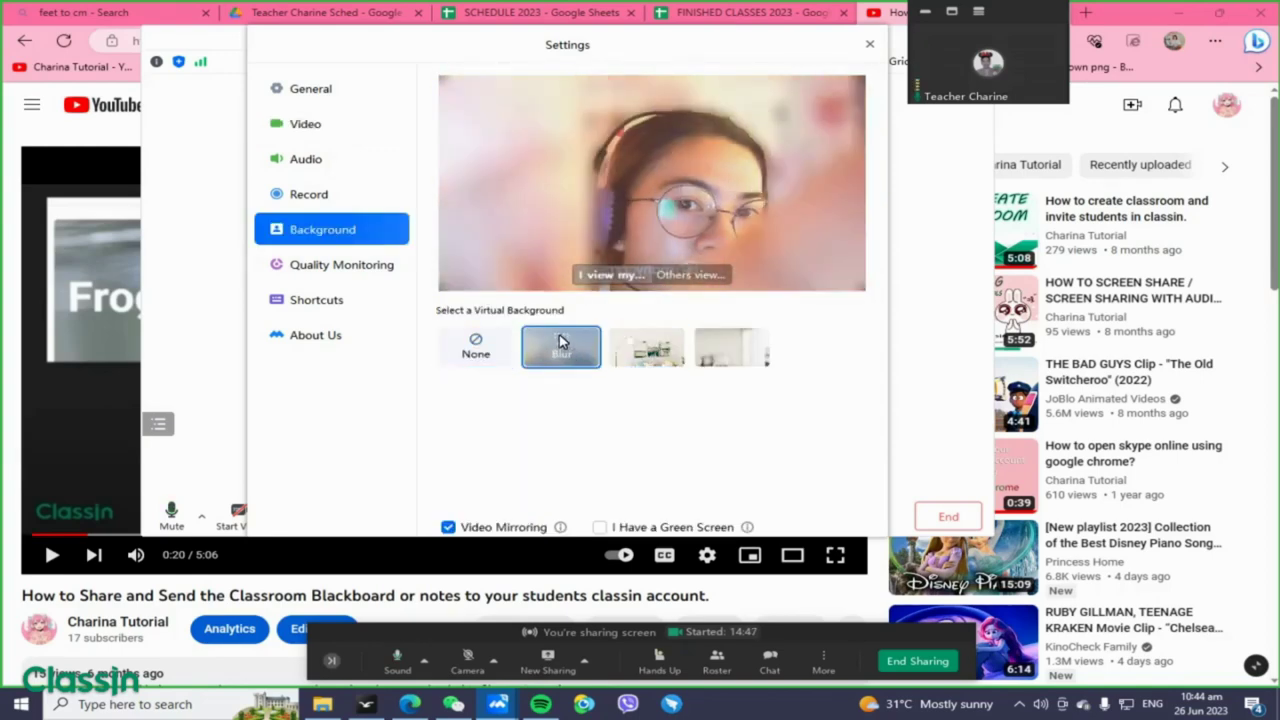
{"action": "left_click", "coordinate": [646, 348]}
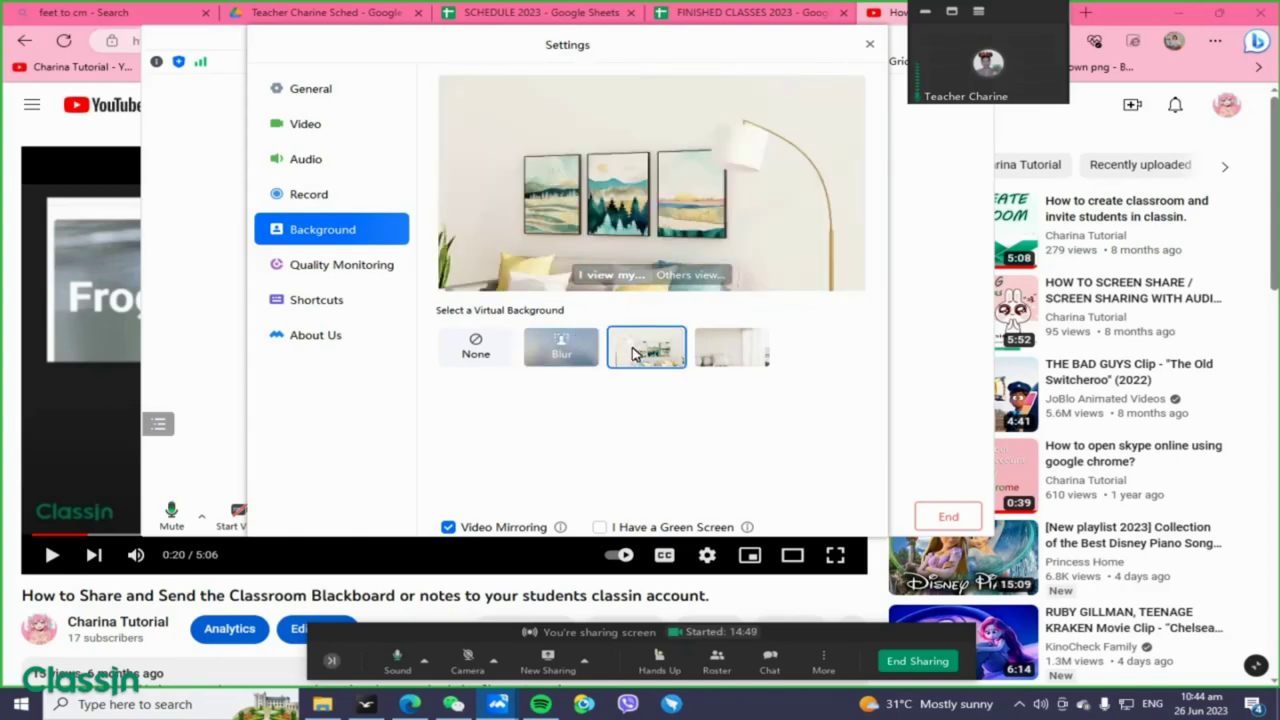
{"action": "left_click", "coordinate": [731, 364]}
{"action": "left_click", "coordinate": [560, 356]}
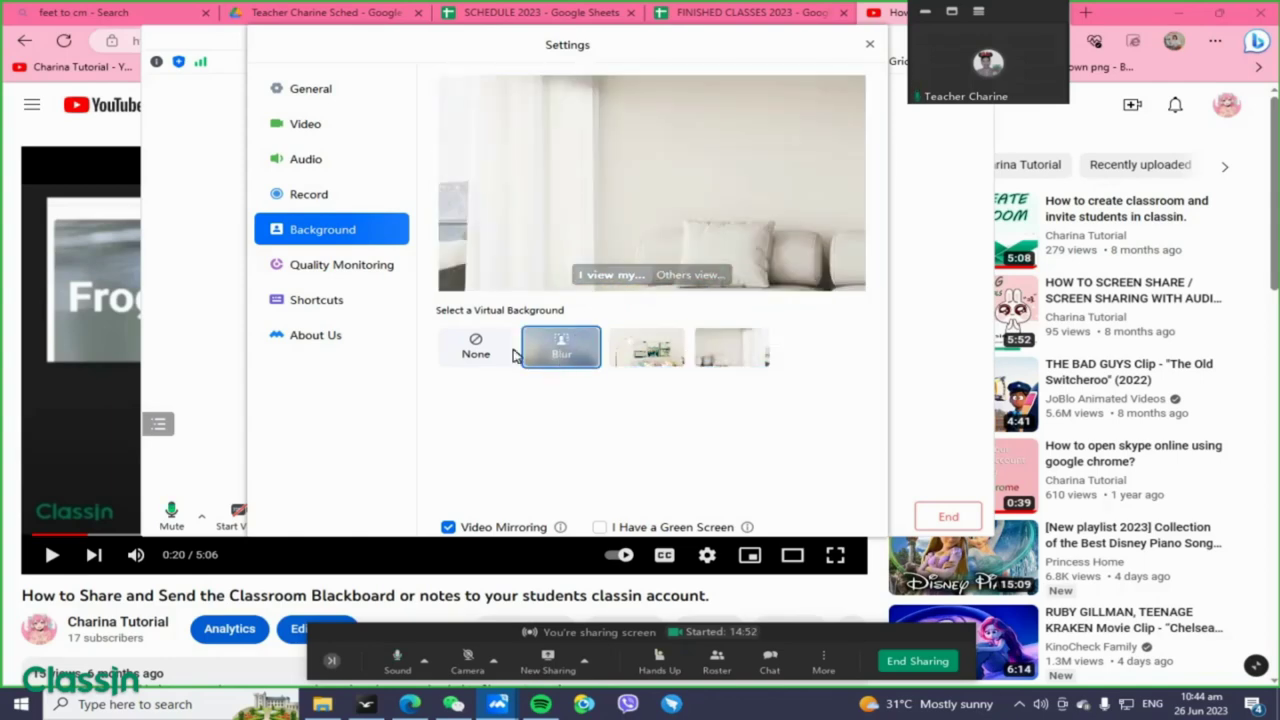
{"action": "left_click", "coordinate": [476, 348]}
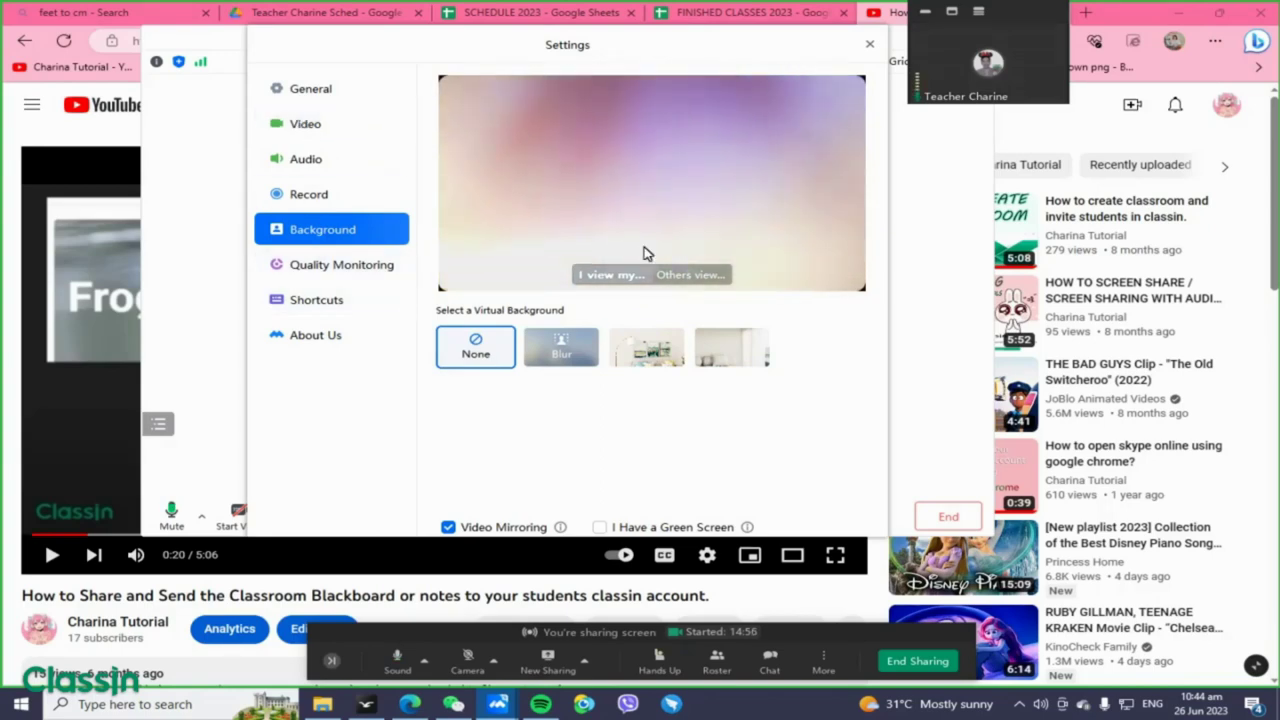
{"action": "left_click", "coordinate": [308, 160]}
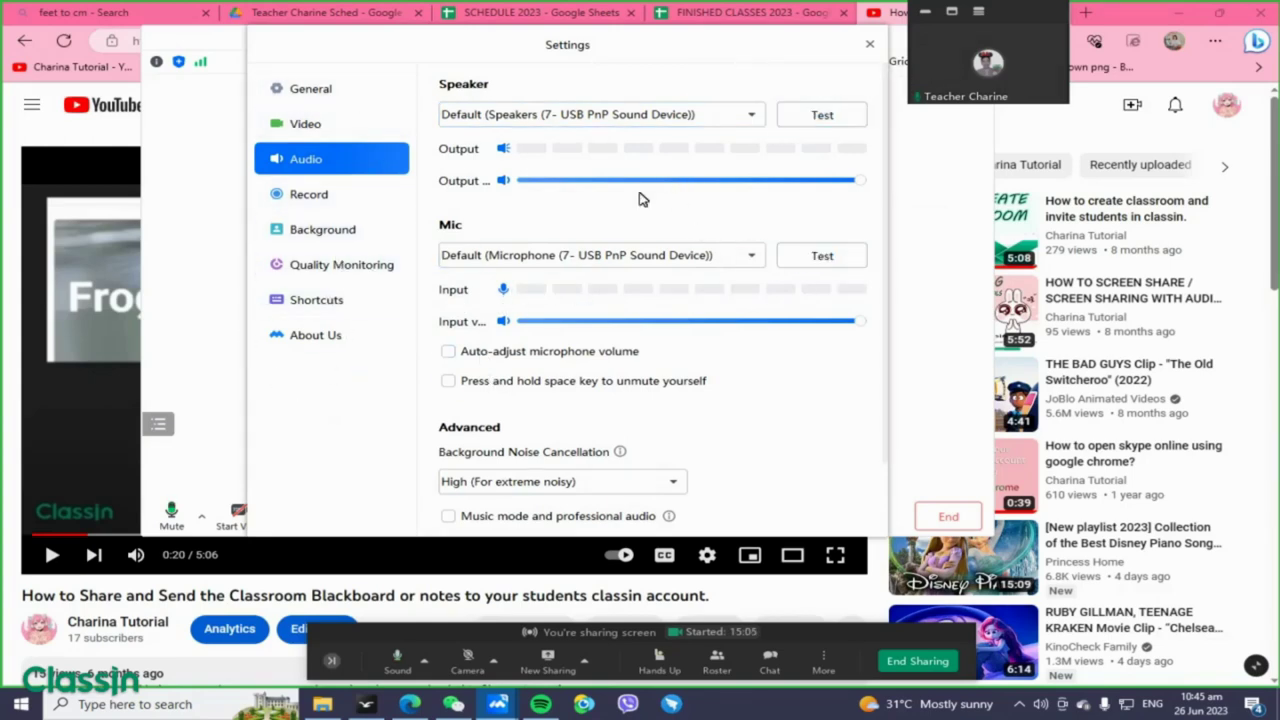
{"action": "left_click", "coordinate": [870, 44]}
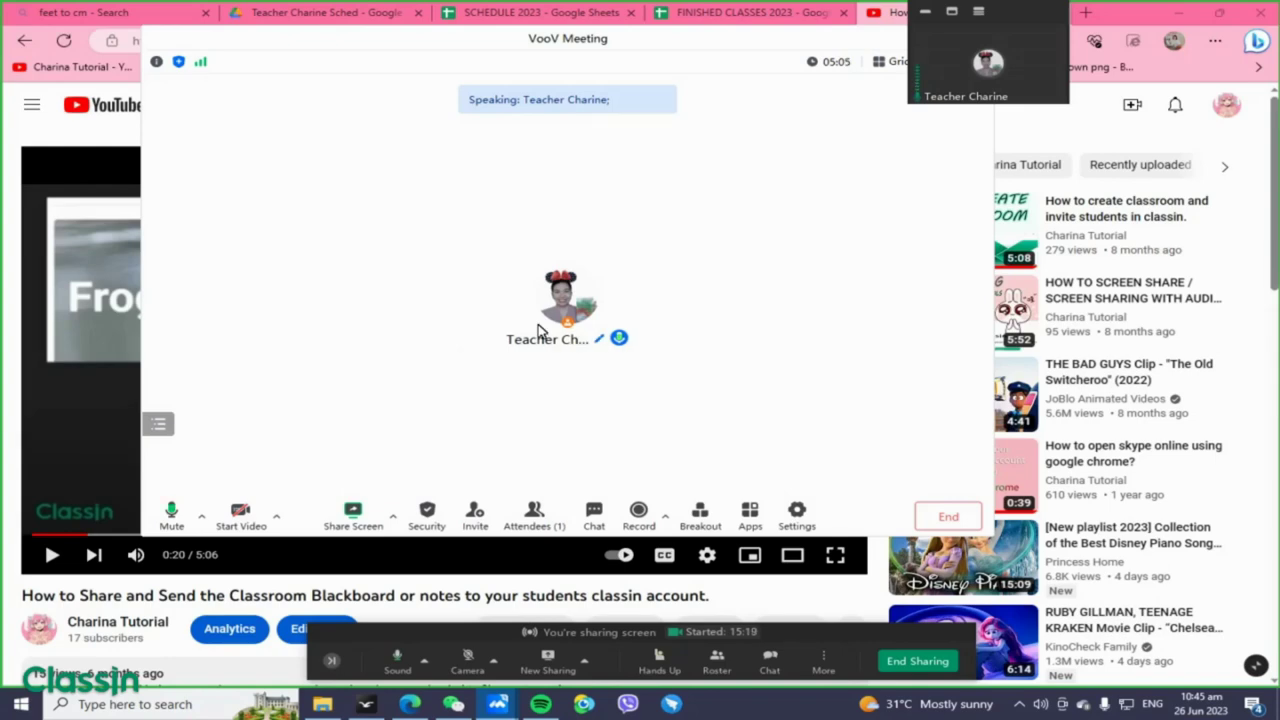
End the meeting for all attendees, then end sharing from the ClassIn sharing bar
{"action": "left_click", "coordinate": [948, 520]}
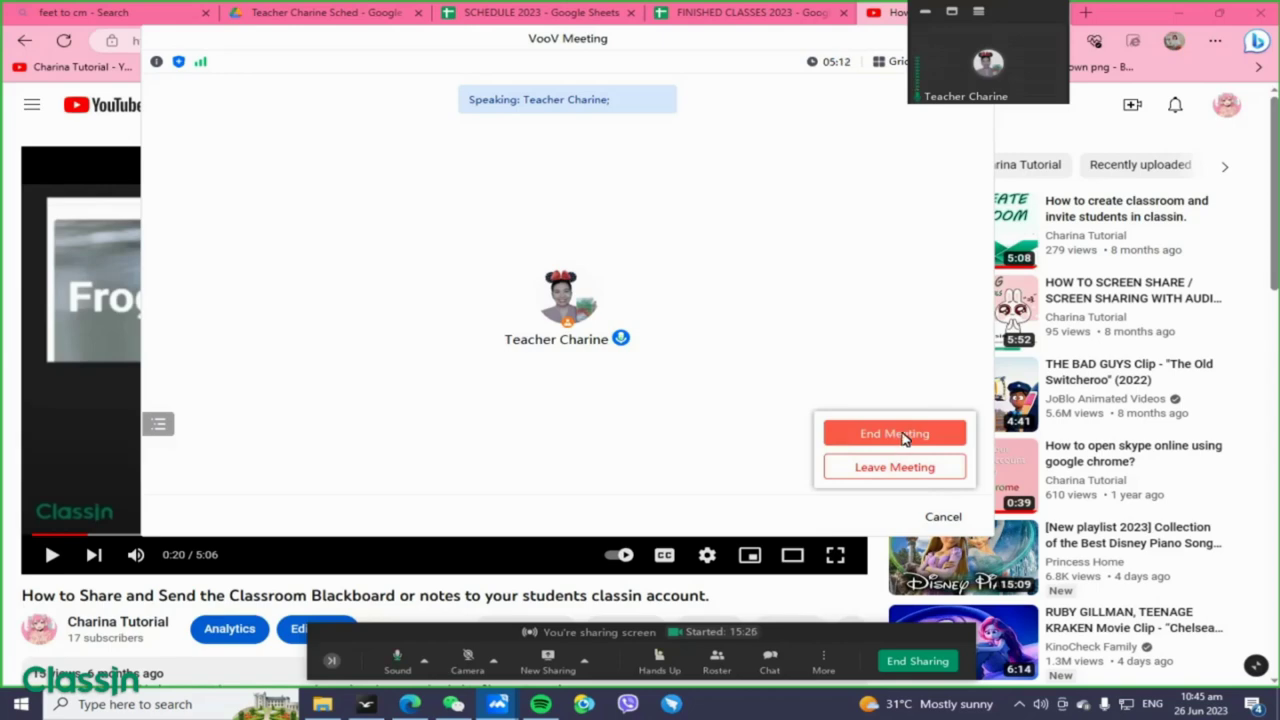
{"action": "left_click", "coordinate": [903, 435]}
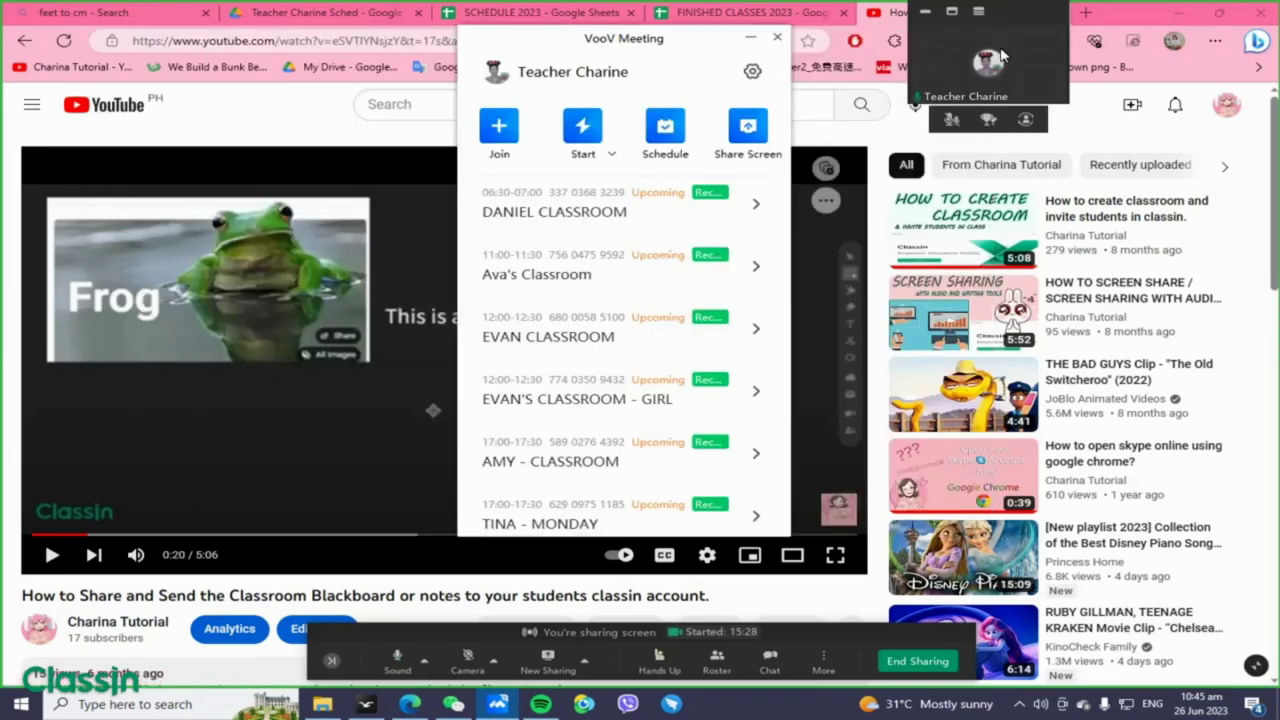
{"action": "left_click", "coordinate": [917, 661]}
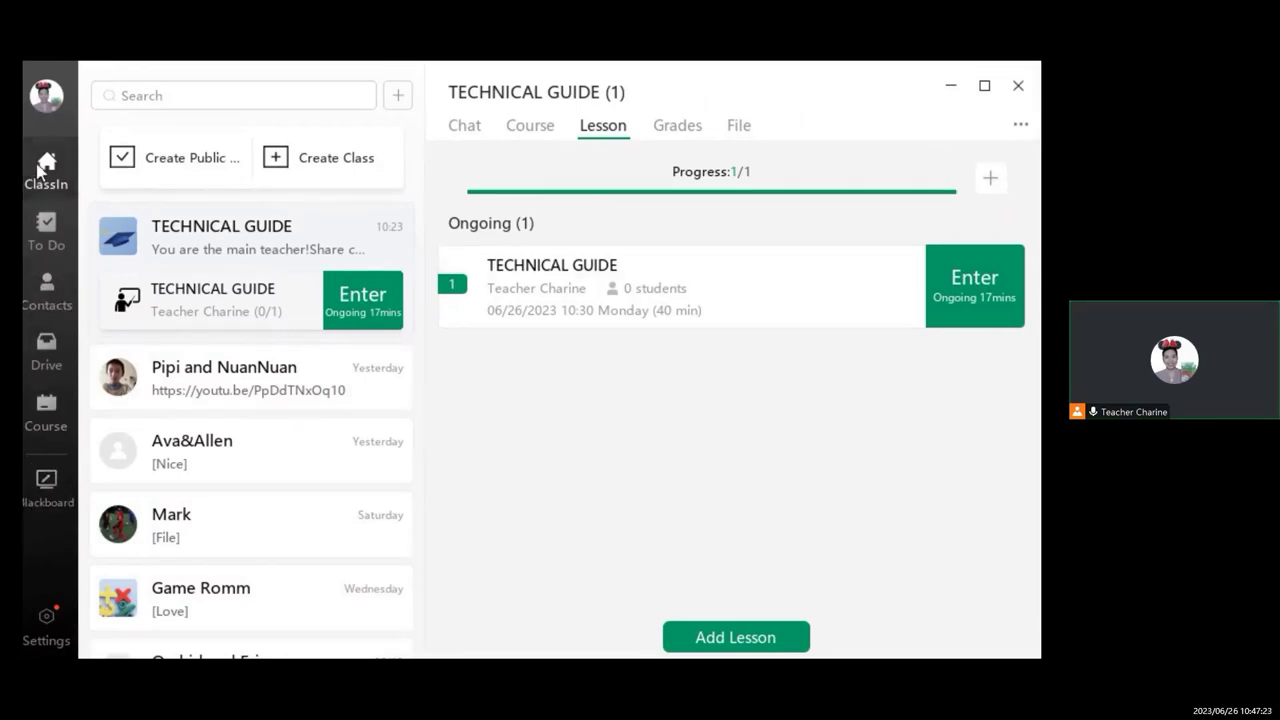
Open the Blackboard, draw and delete a red check mark, then start writing a red H
{"action": "left_click", "coordinate": [47, 481]}
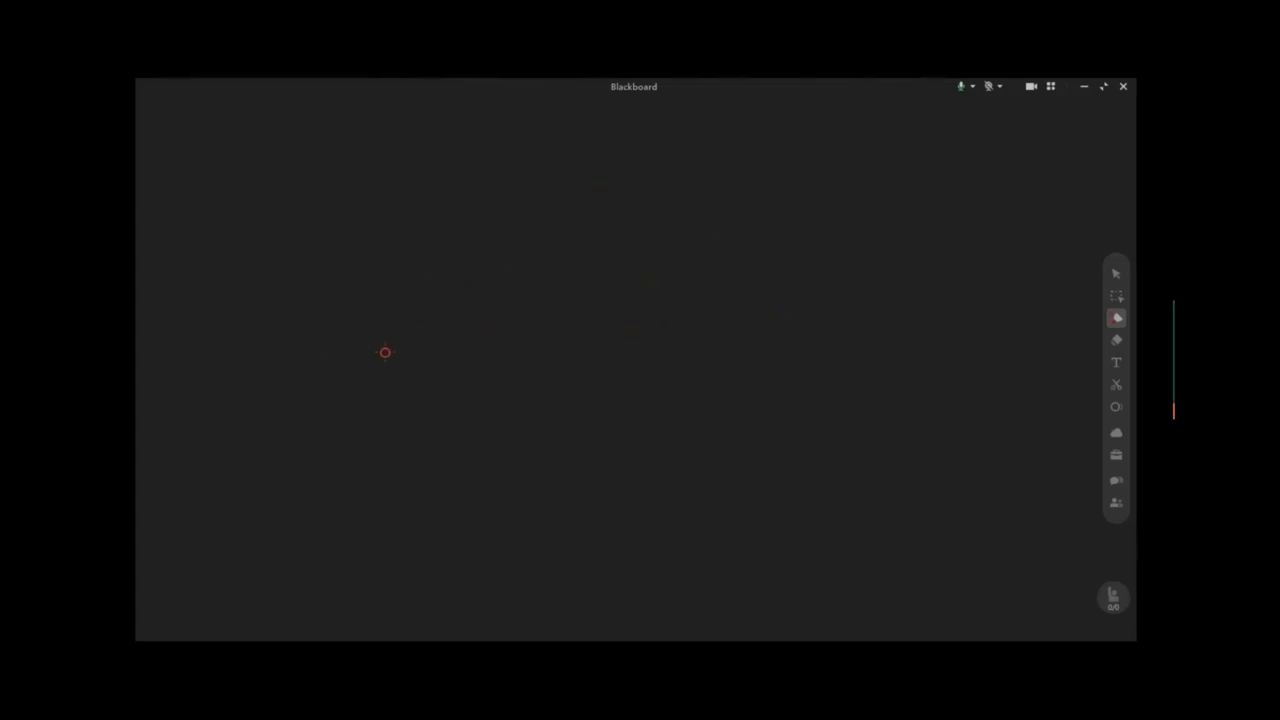
{"action": "mouse_move", "coordinate": [369, 343]}
{"action": "left_mouse_down"}
{"action": "mouse_move", "coordinate": [434, 509]}
{"action": "mouse_move", "coordinate": [786, 238]}
{"action": "left_mouse_up"}
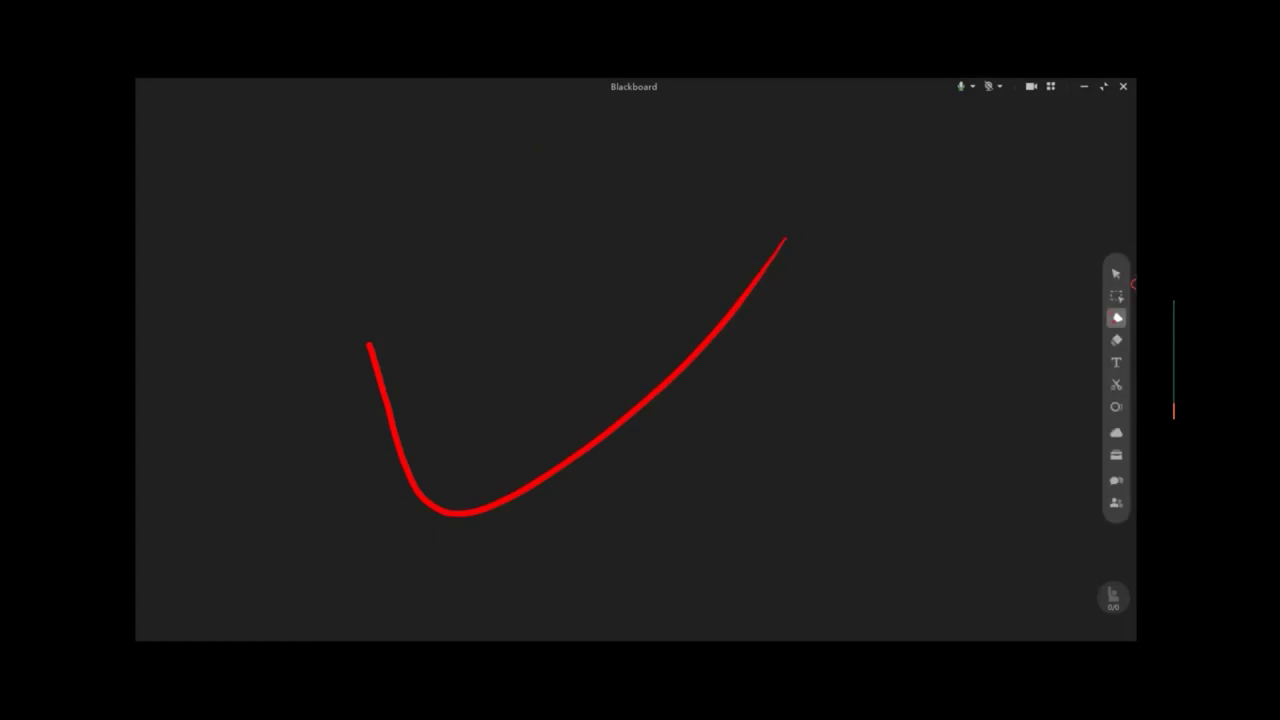
{"action": "left_click", "coordinate": [1116, 296]}
{"action": "left_click", "coordinate": [713, 330]}
{"action": "key", "text": "Delete"}
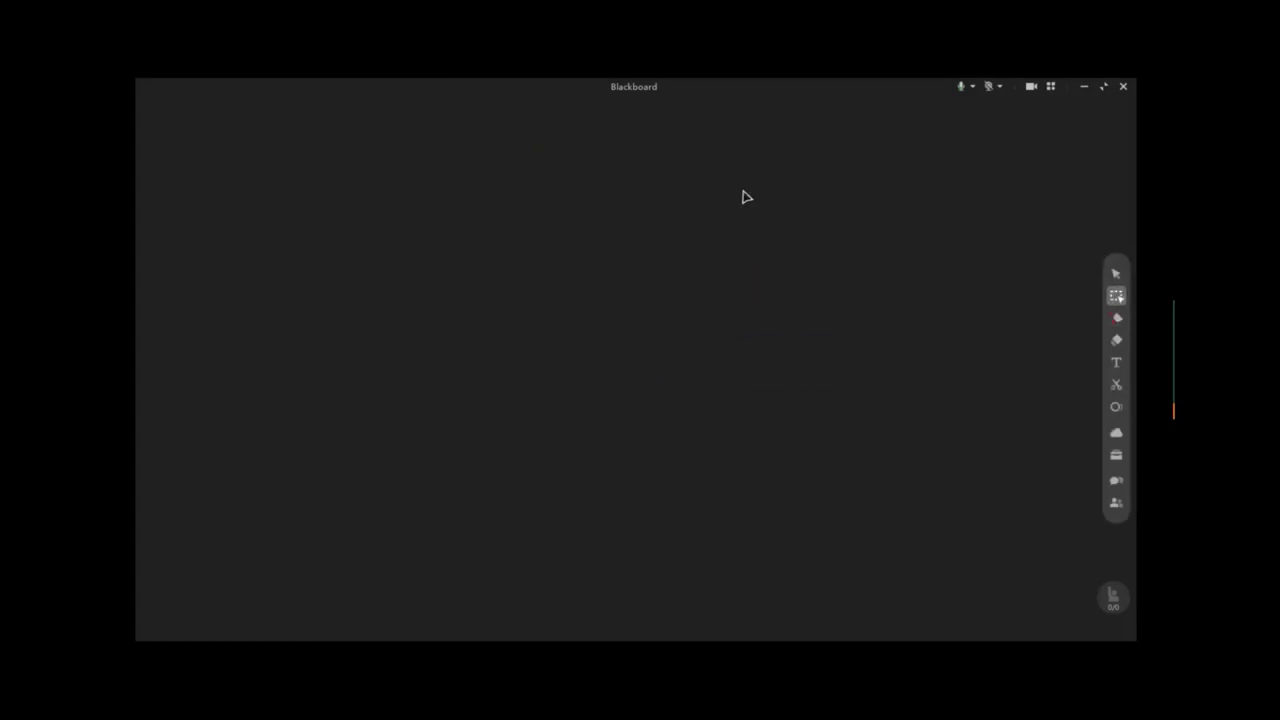
{"action": "left_click", "coordinate": [1116, 318]}
{"action": "mouse_move", "coordinate": [411, 271]}
{"action": "left_mouse_down"}
{"action": "mouse_move", "coordinate": [377, 463]}
{"action": "mouse_move", "coordinate": [402, 468]}
{"action": "left_mouse_up"}
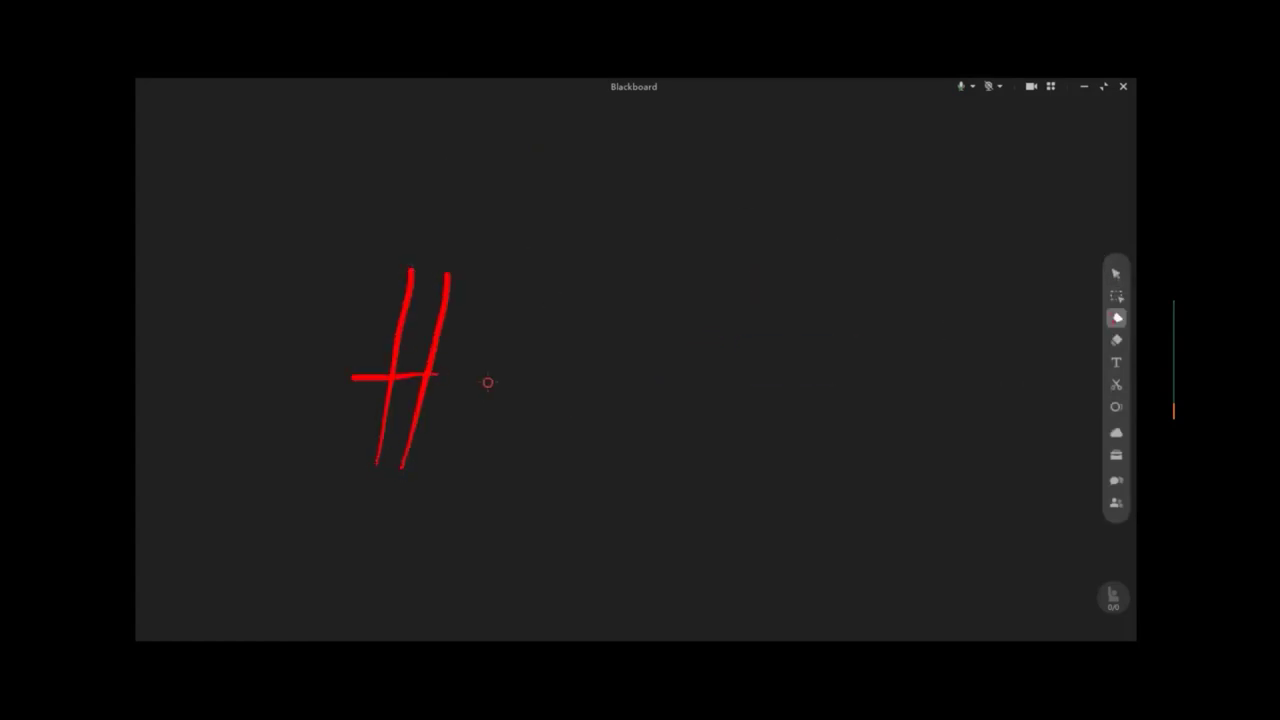